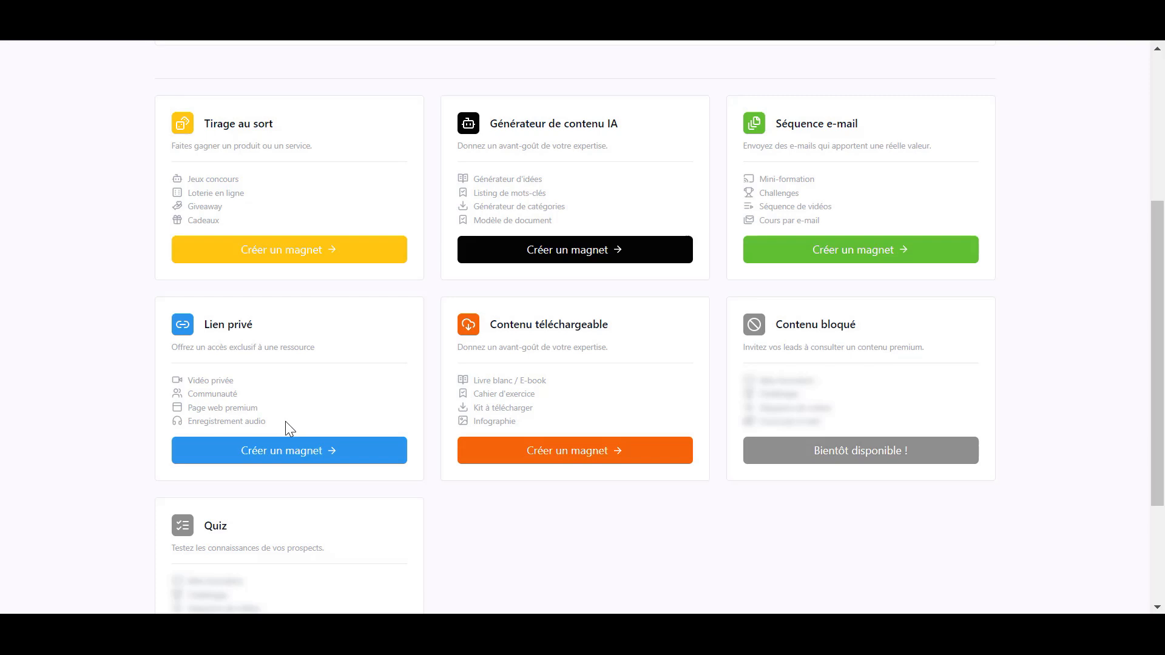
Step: Start creating a new private-link lead magnet (Lien privé)
scroll(330, 429, up, 2)
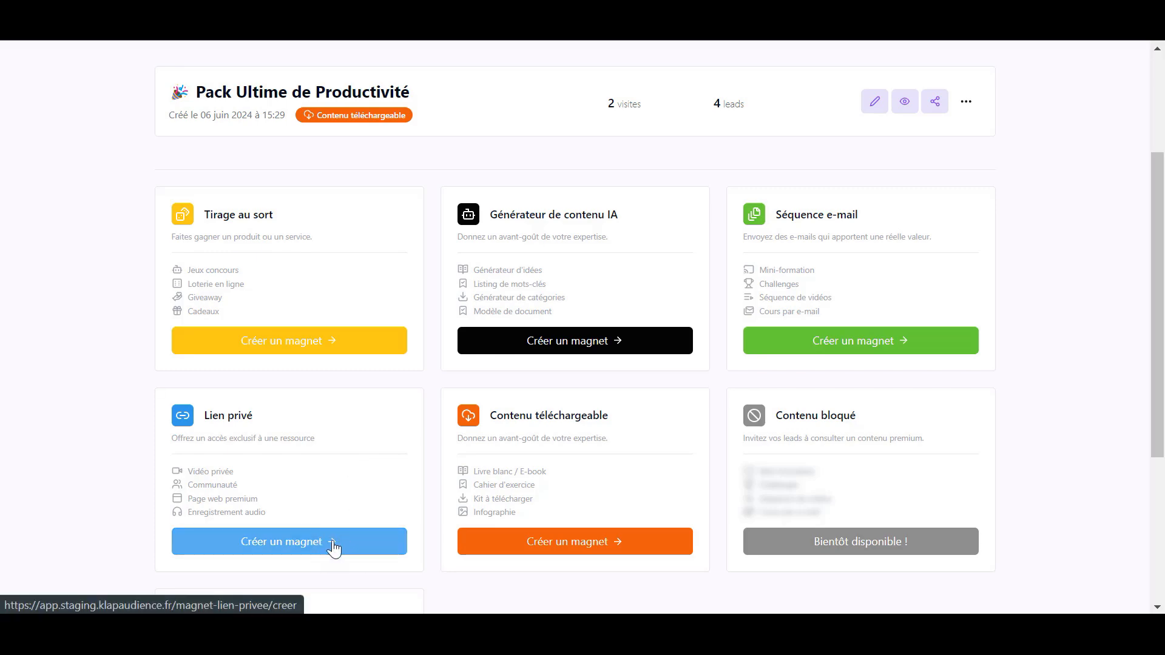
scroll(320, 543, up, 3)
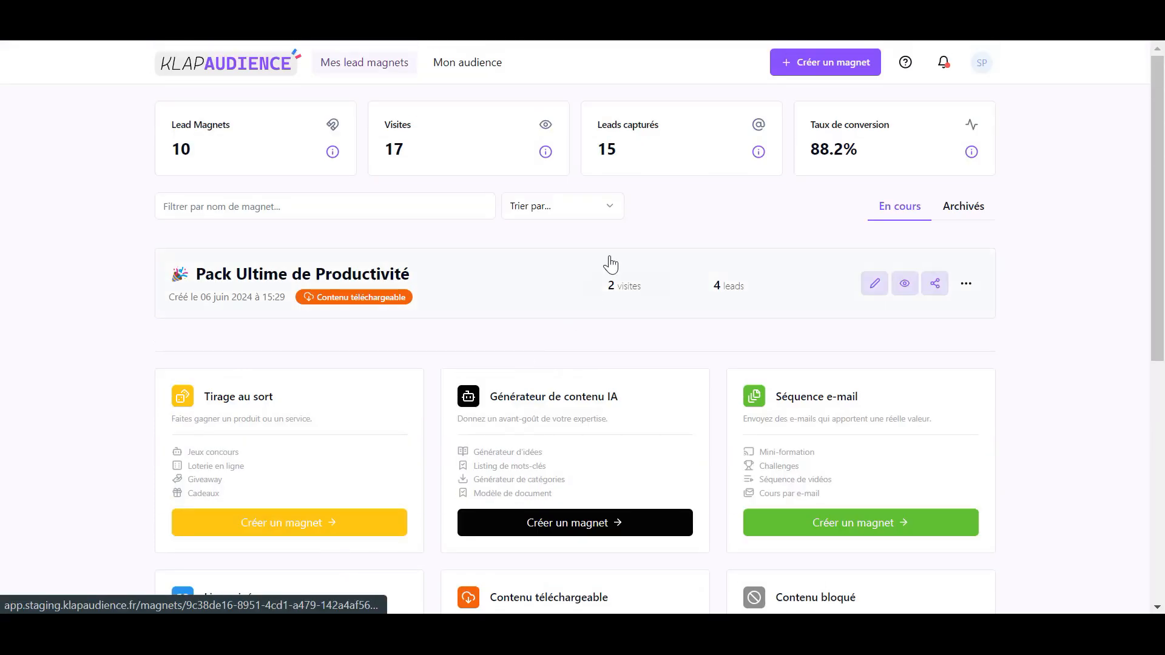
click(811, 64)
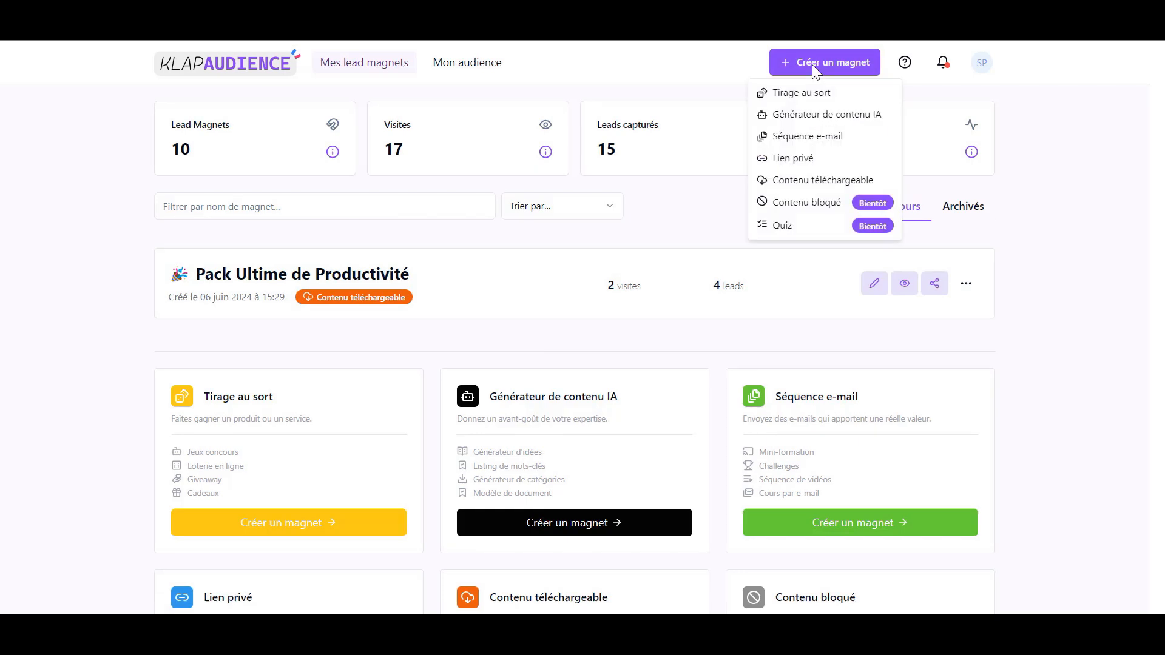
click(804, 165)
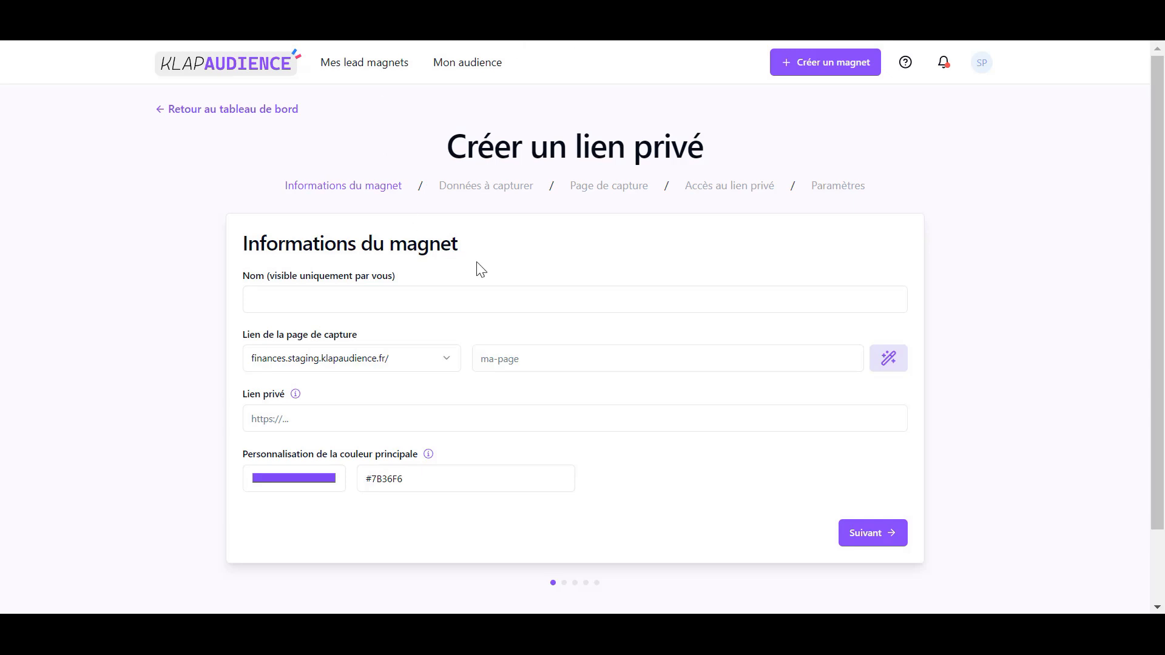
Step: Name the magnet "100 idées de Lead Magnets à copier pour votre activité"
click(463, 298)
text(100 idées de Lead Magnets à copier pour votre activité)
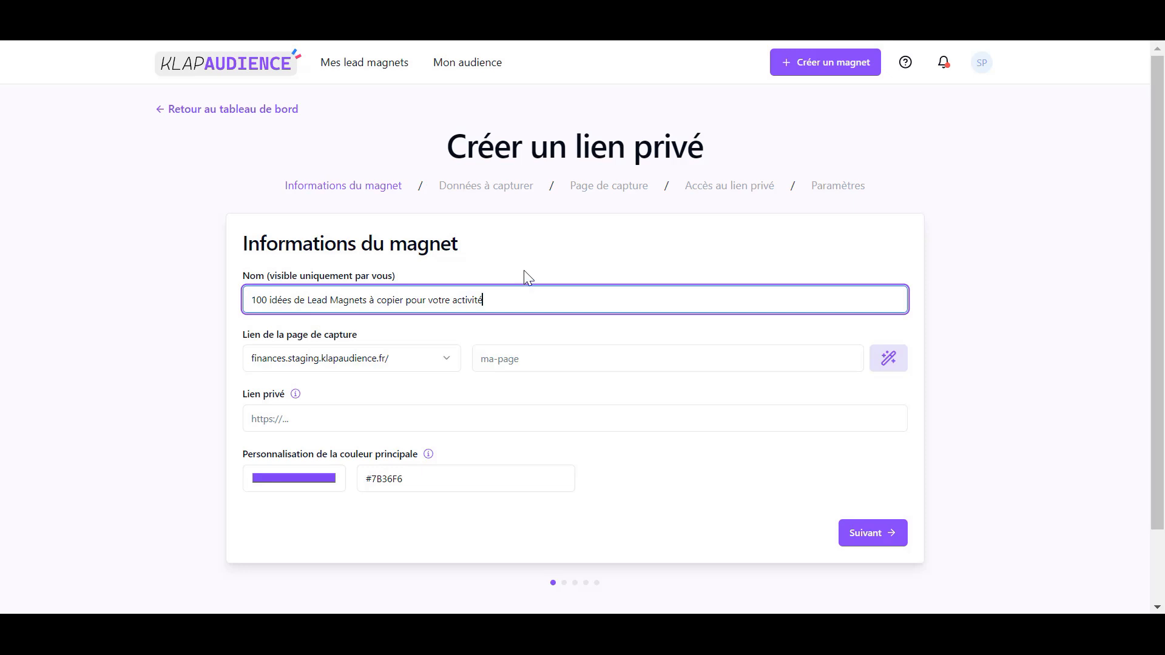
click(528, 255)
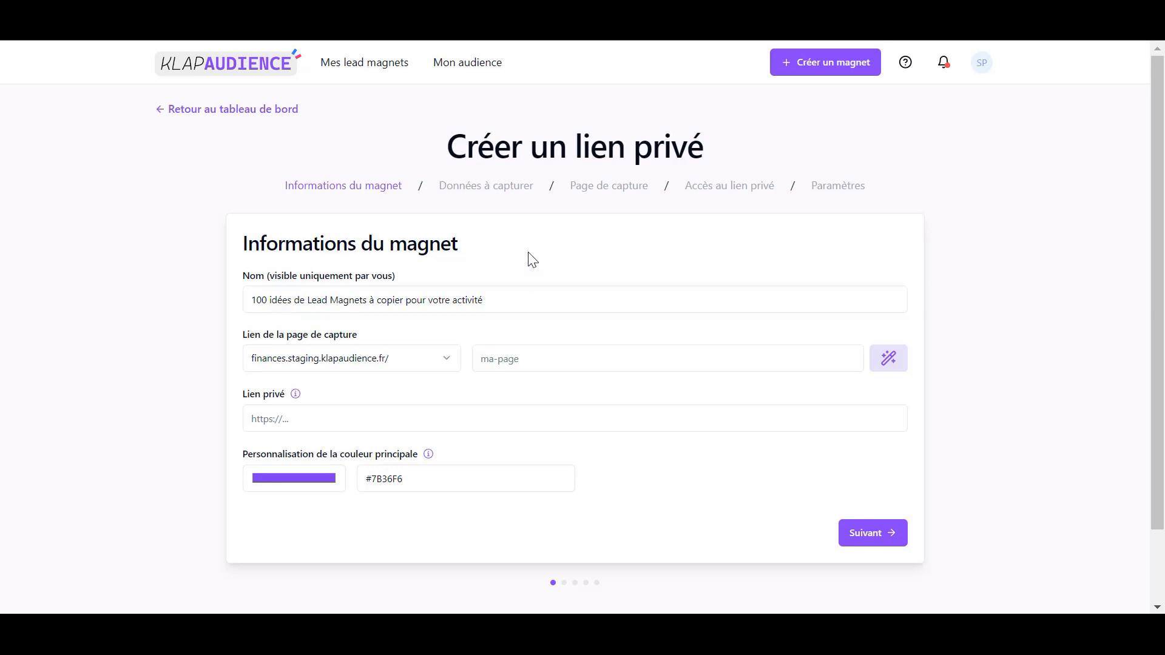
Step: Keep the finances.staging.klapaudience.fr/ subdomain, generate the page slug from the name and shorten it to 100-idees-de-Lead-Magnets
click(449, 364)
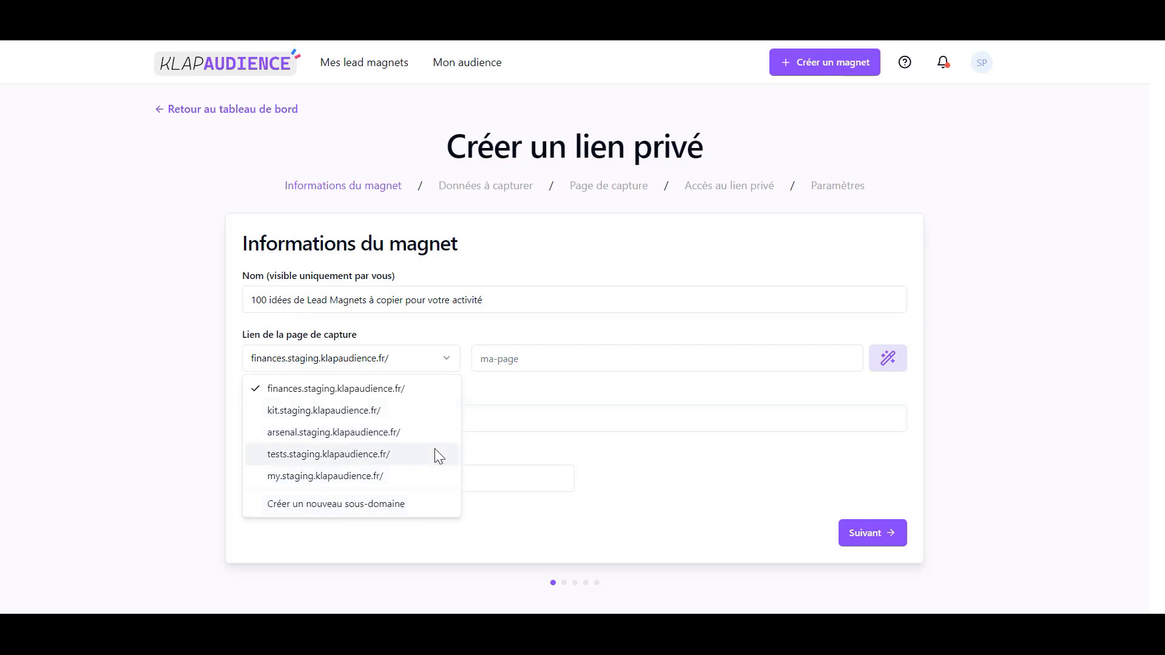
click(429, 396)
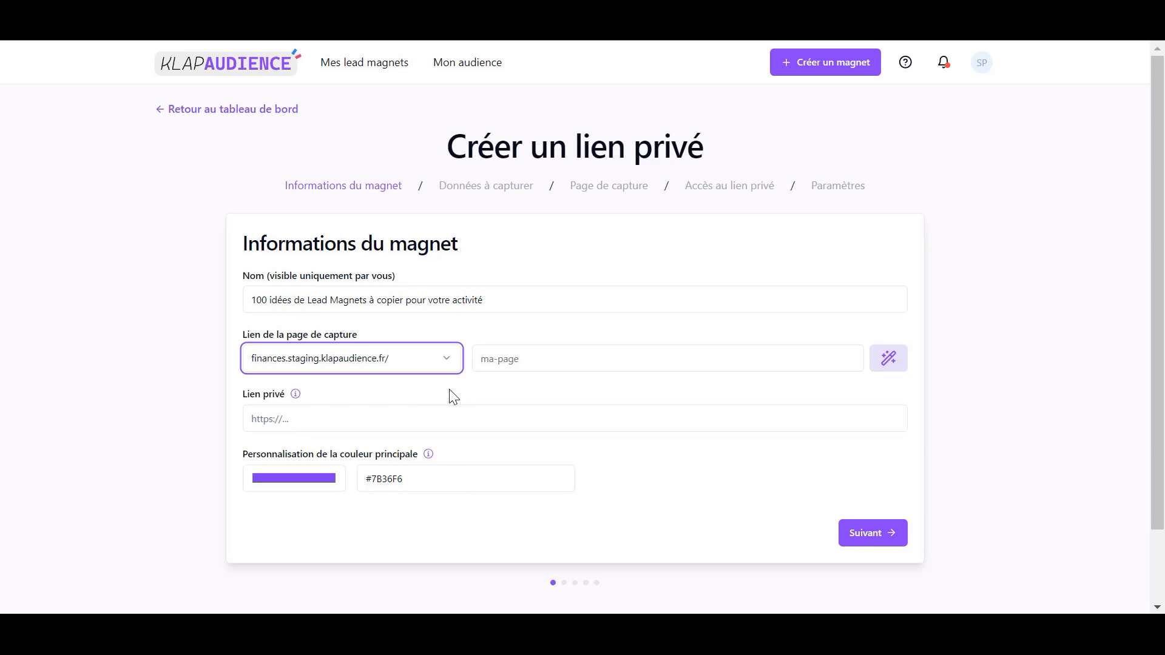
click(888, 357)
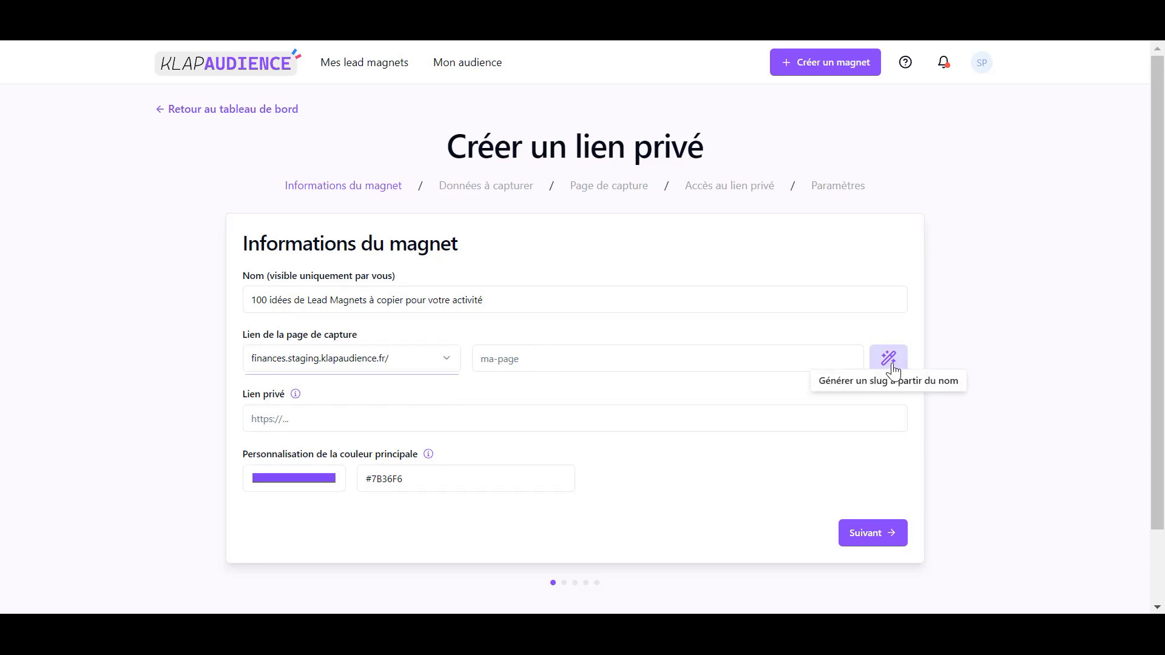
drag(741, 362, 613, 361)
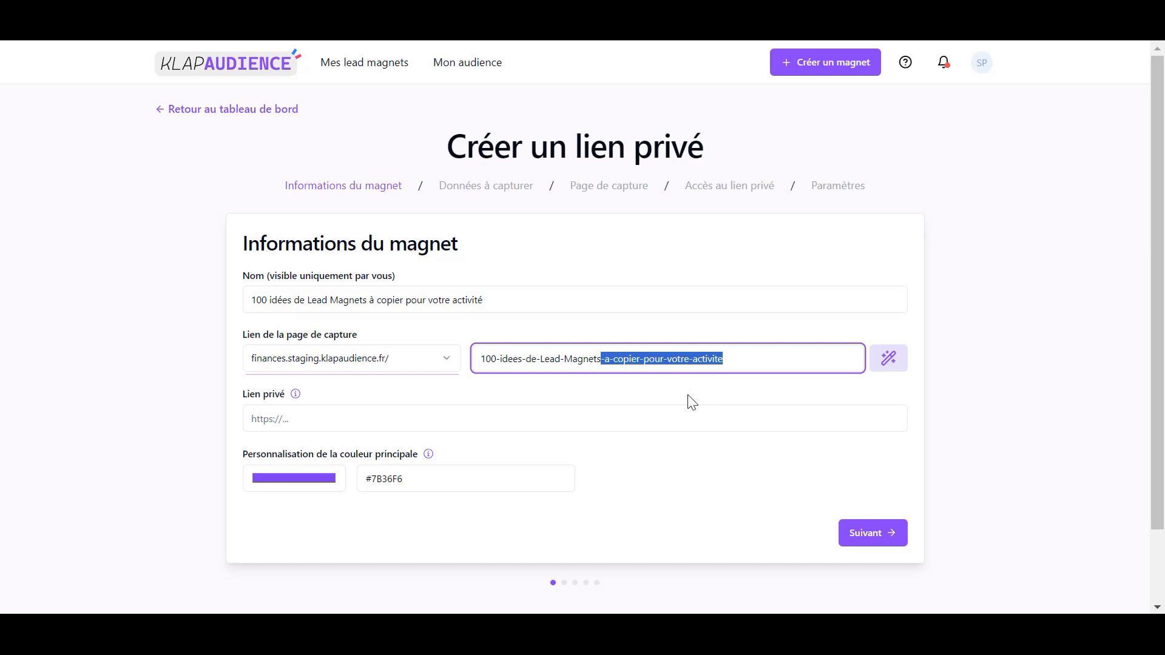
key(BackSpace)
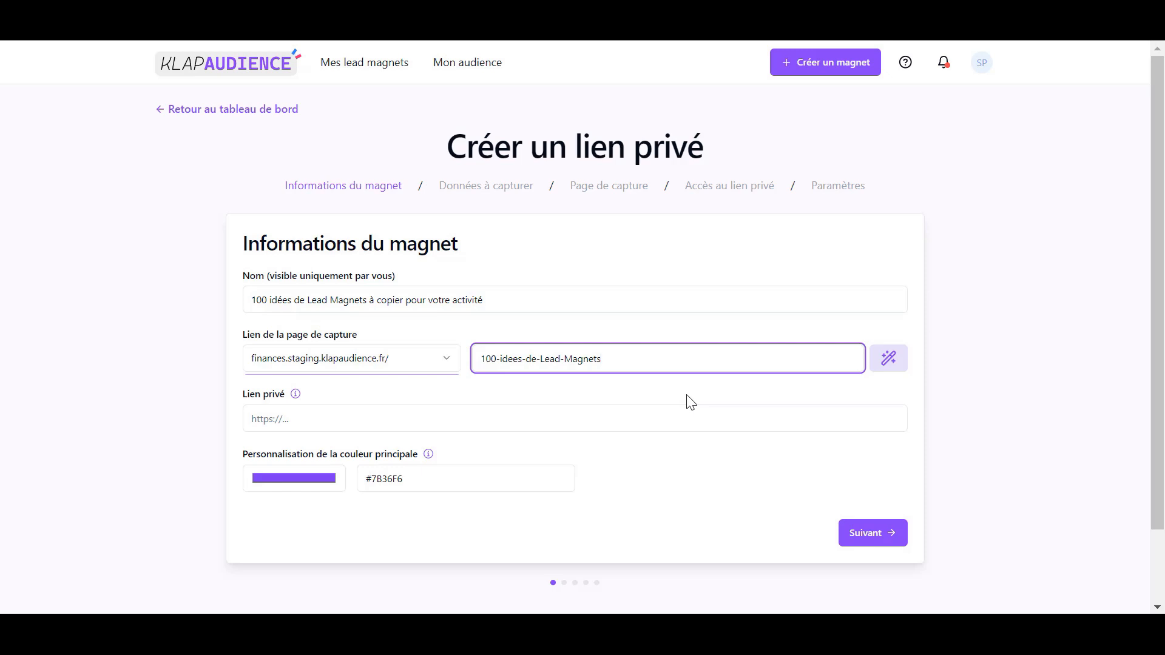
click(687, 398)
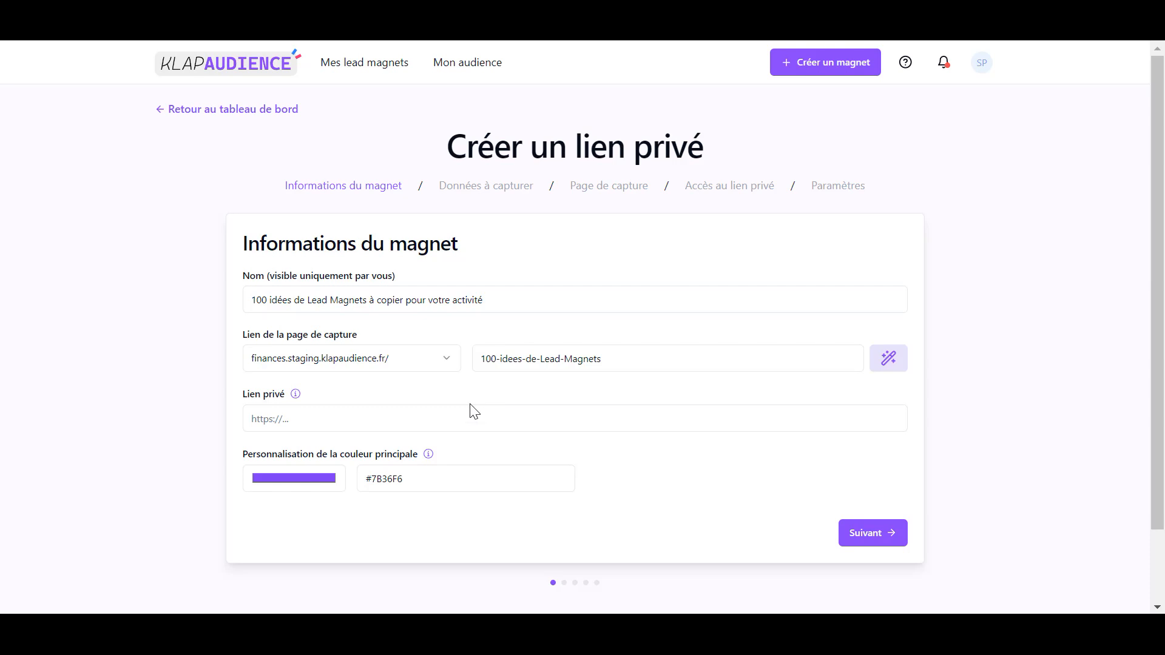
click(463, 423)
text(https://my.klapaudience.fr/100-idees-de-lead-magnets)
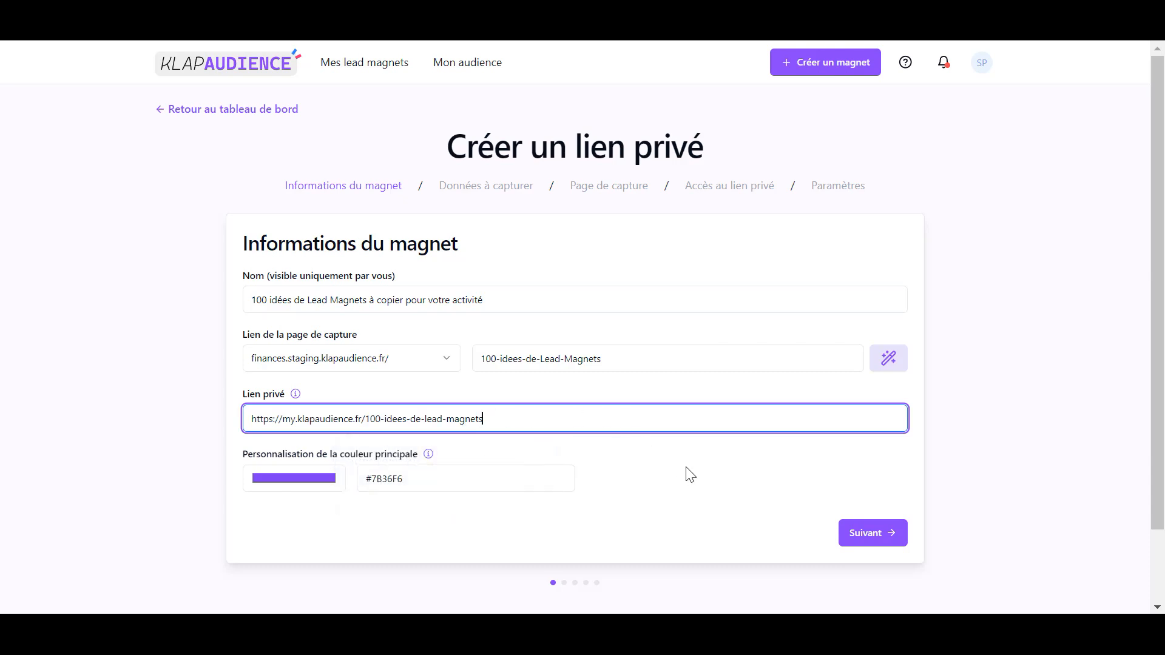
click(327, 479)
click(349, 403)
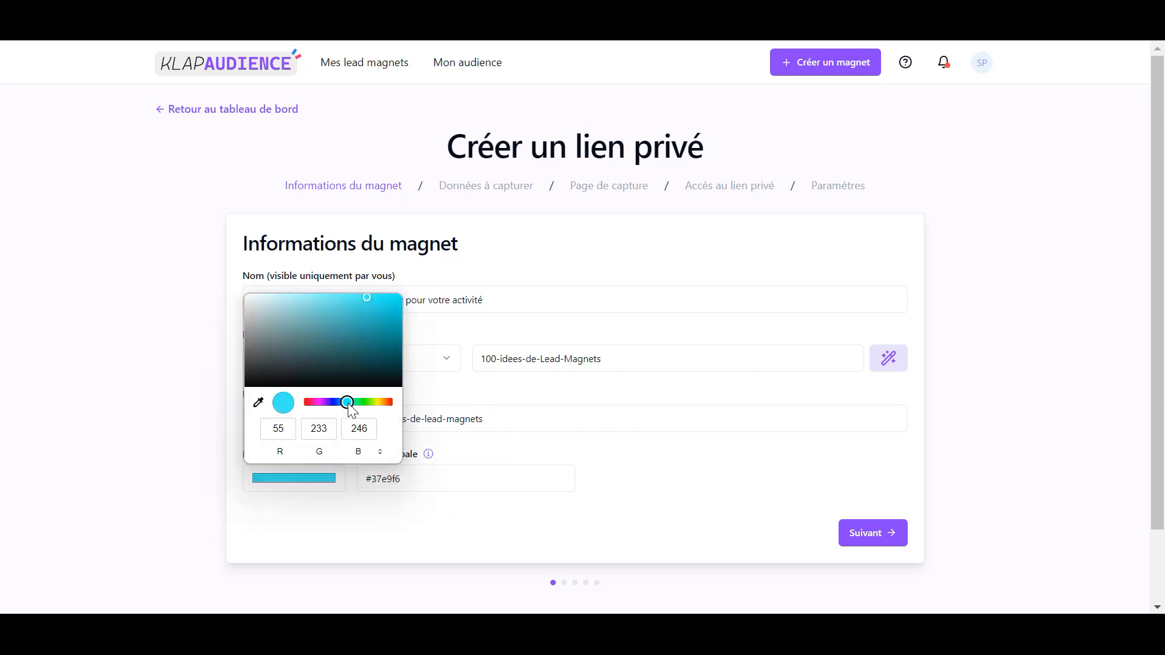
click(667, 508)
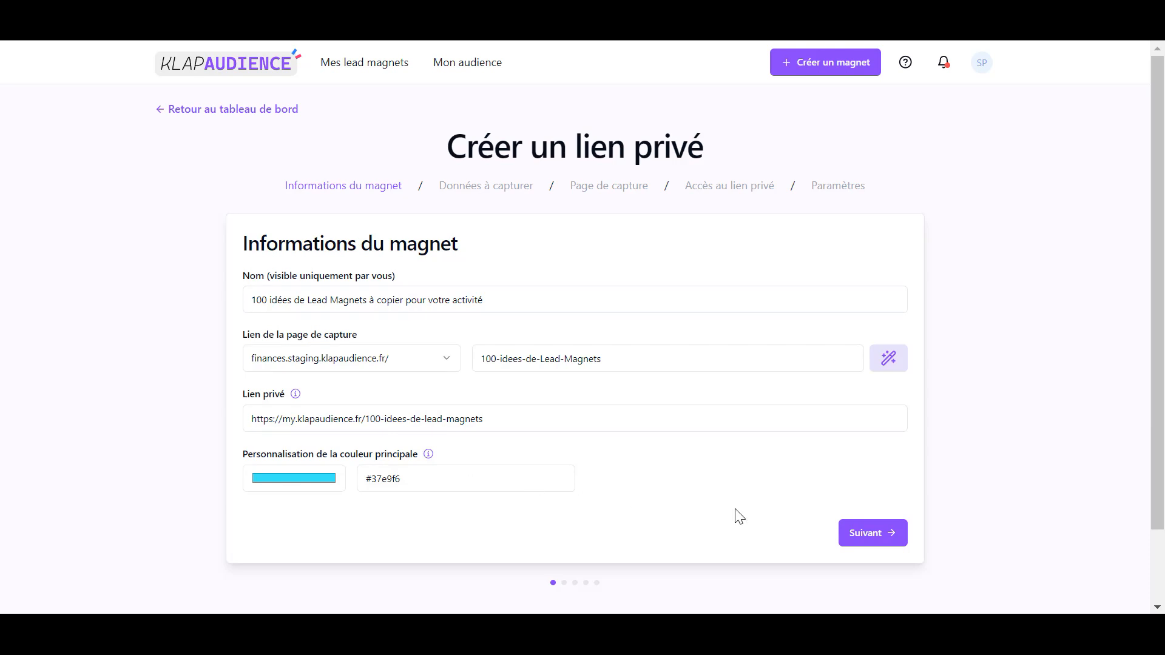
click(866, 534)
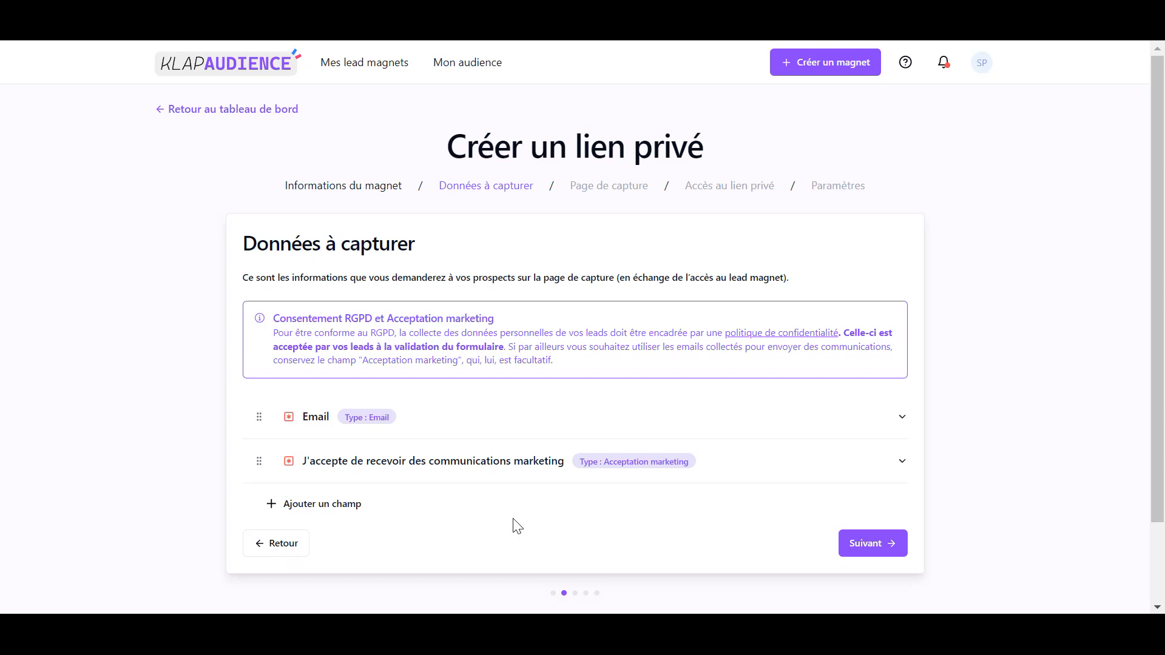
Step: Add a required field of type Prénom to the data to capture
scroll(479, 473, down, 2)
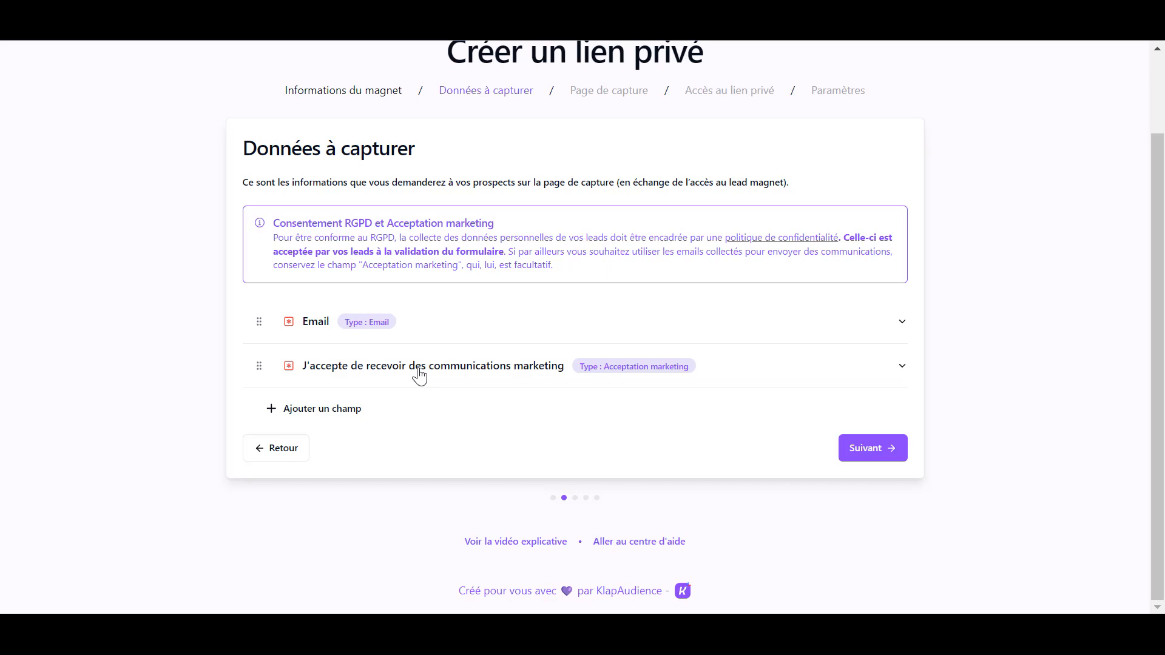
click(355, 415)
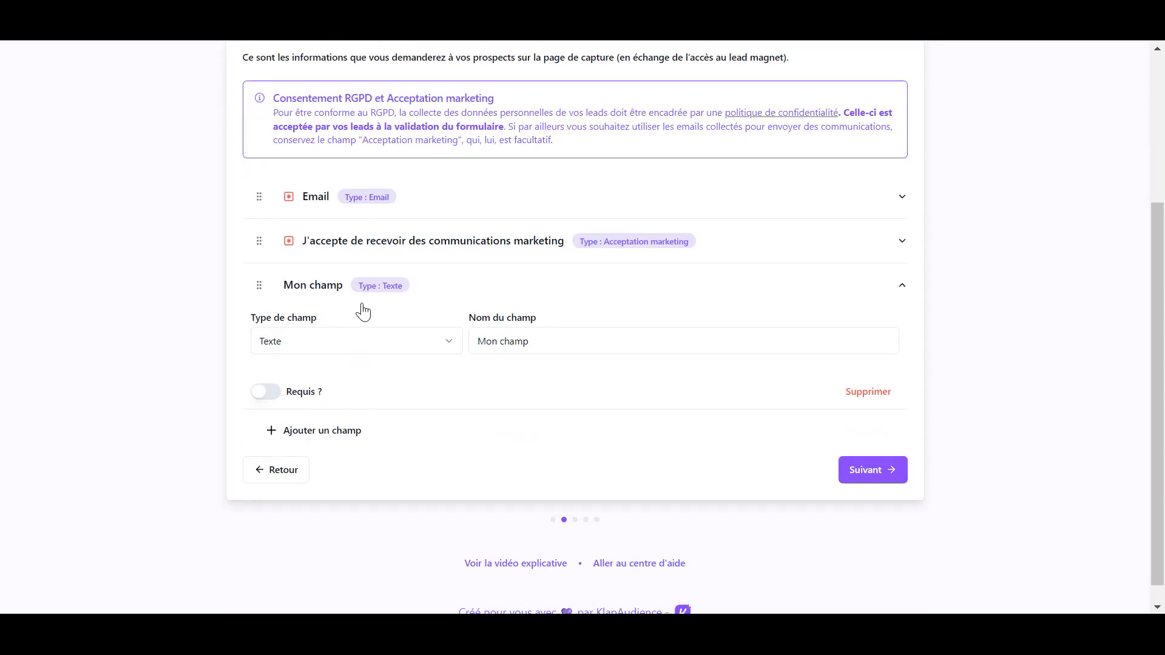
click(422, 344)
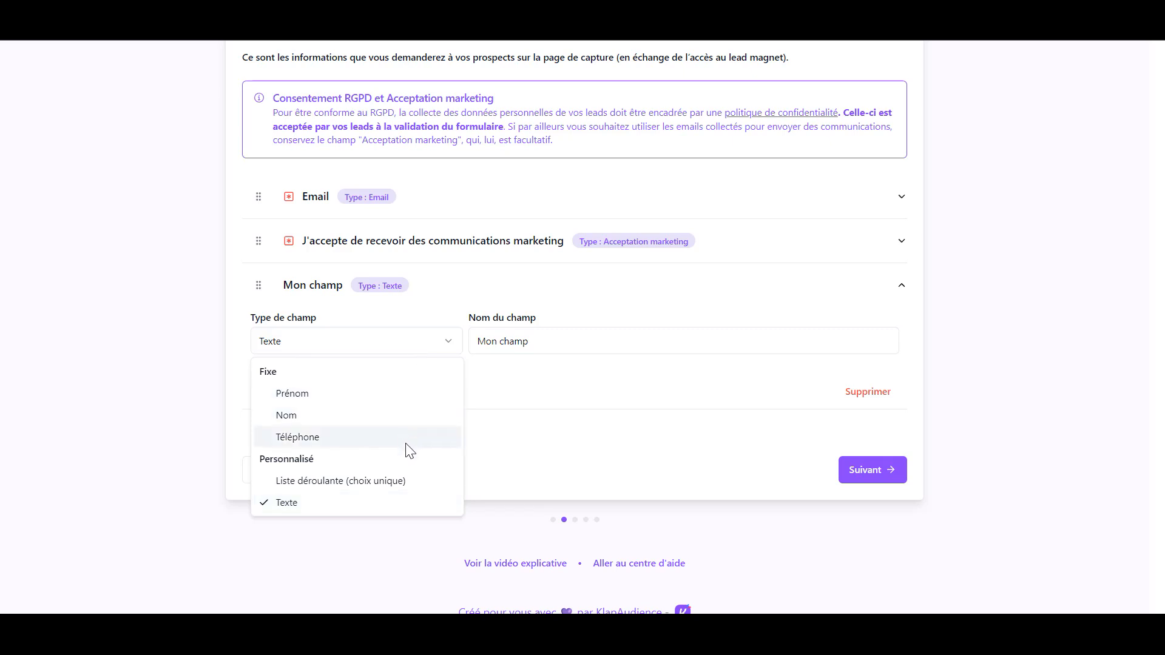
click(405, 398)
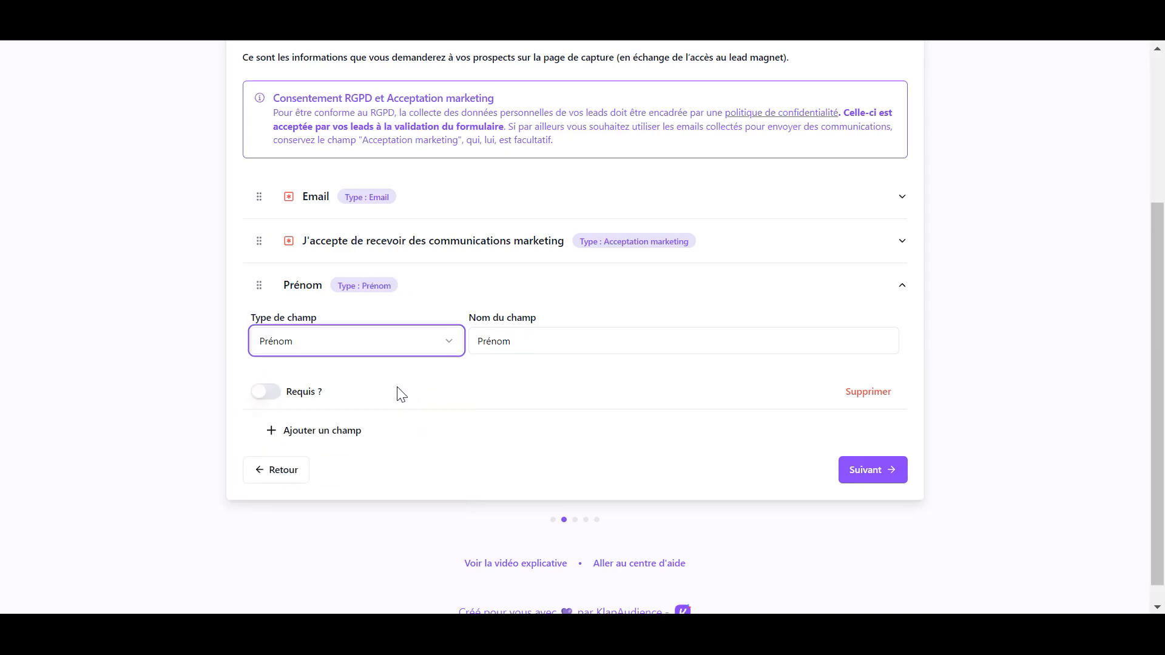
Step: Add an optional field of type Nom to the data to capture
click(369, 442)
scroll(398, 403, down, 1)
click(347, 331)
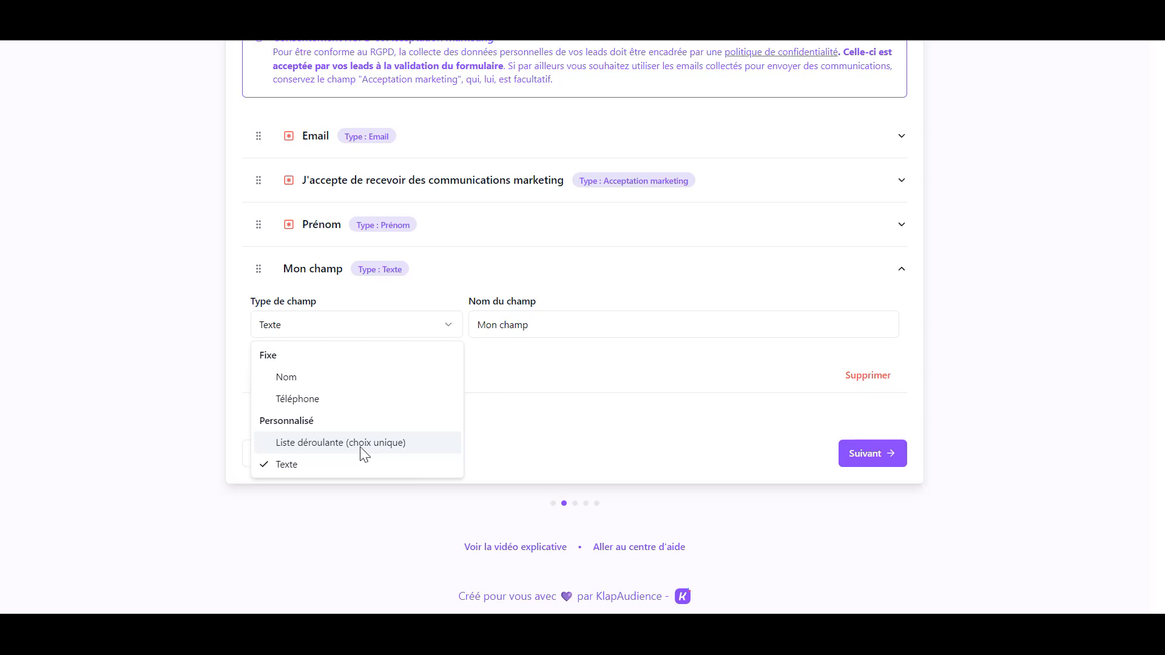
click(329, 379)
Step: Add a text field named "Quelle est votre industrie ?" and make it required
click(330, 416)
scroll(330, 419, down, 1)
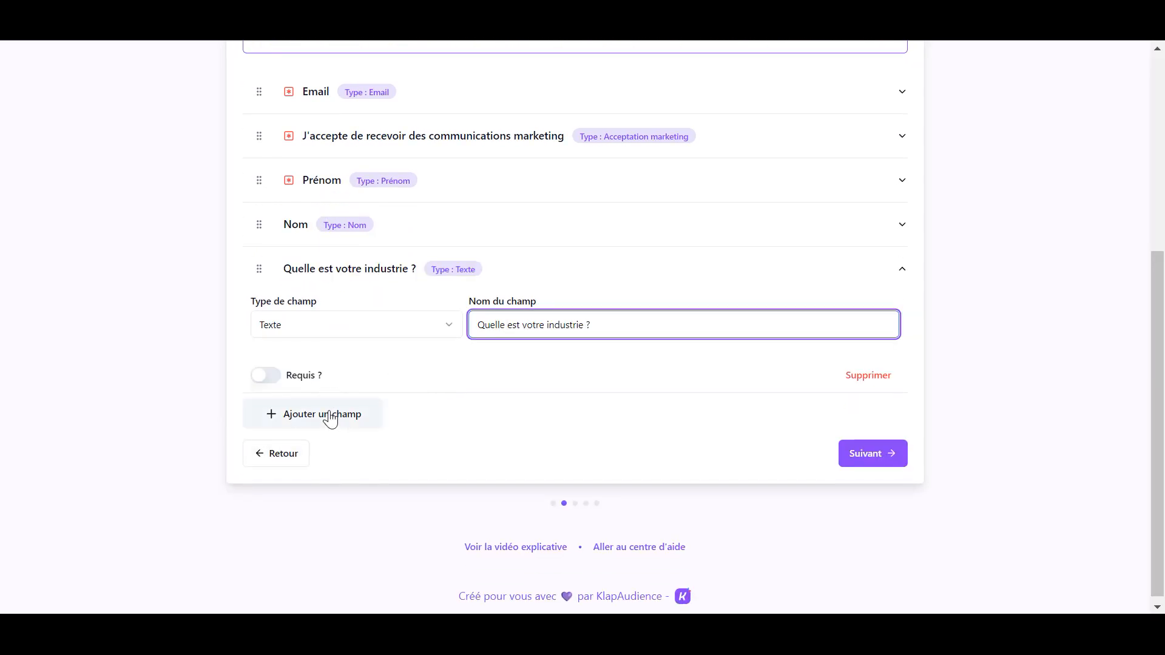
click(289, 378)
click(293, 381)
Step: Add a single-choice dropdown field named "Avez-vous déjà lu un de mes livres ?" with the options Oui and Non
click(336, 418)
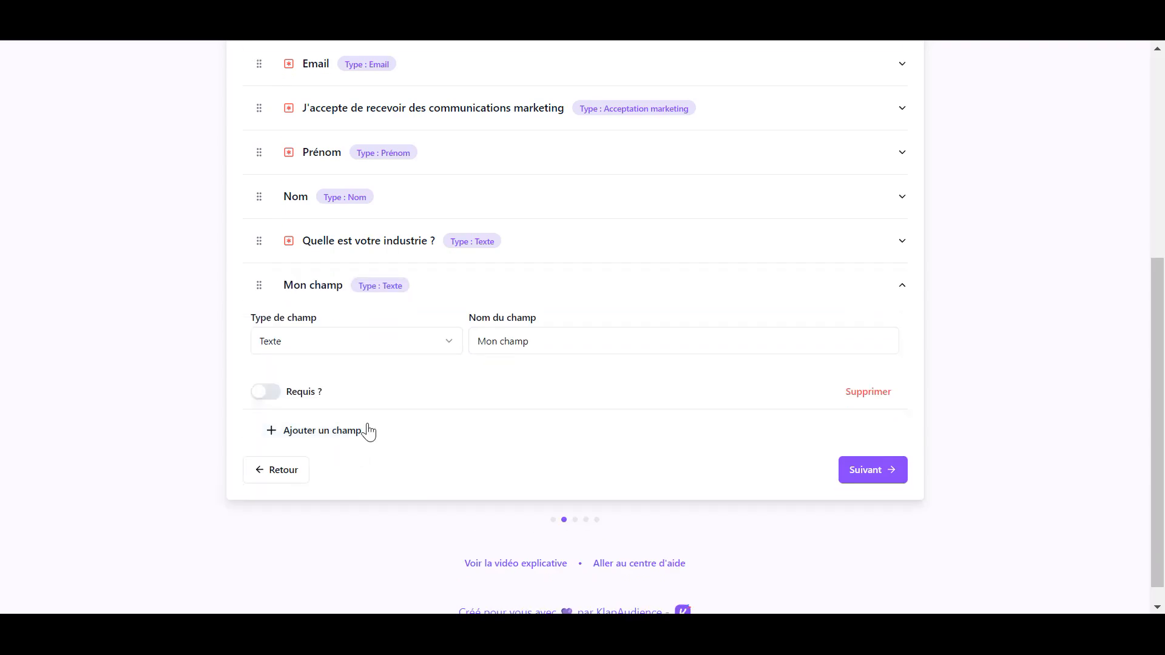
click(335, 328)
click(340, 424)
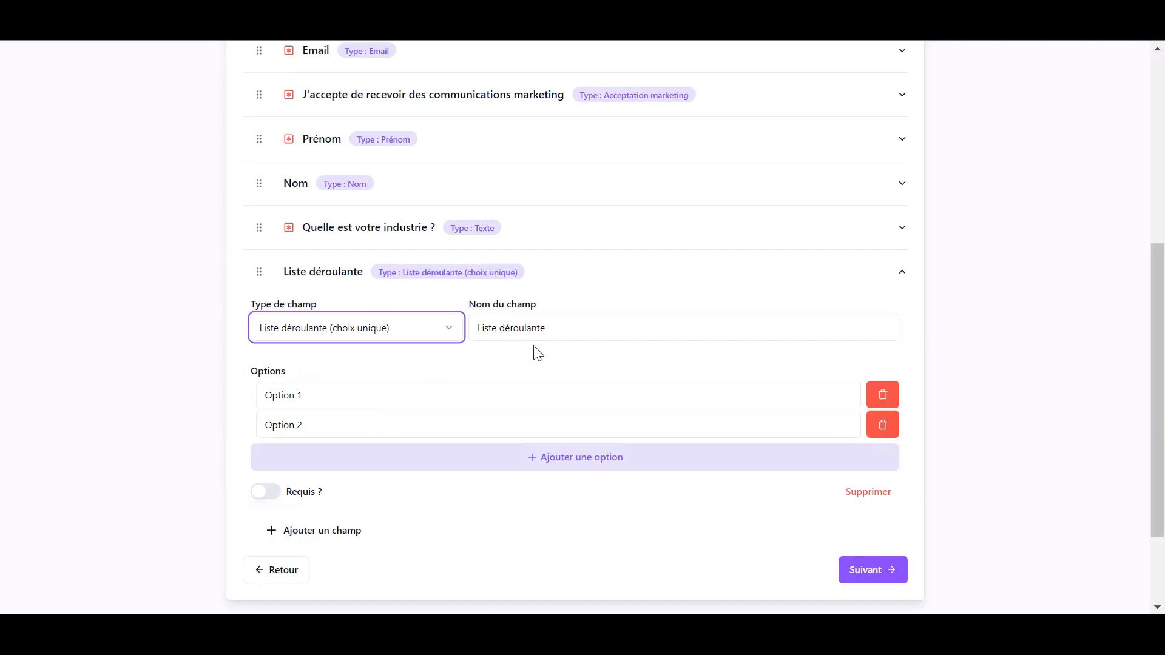
triple_click(574, 328)
text(Avez-vous déjà lu un de mes livres ?)
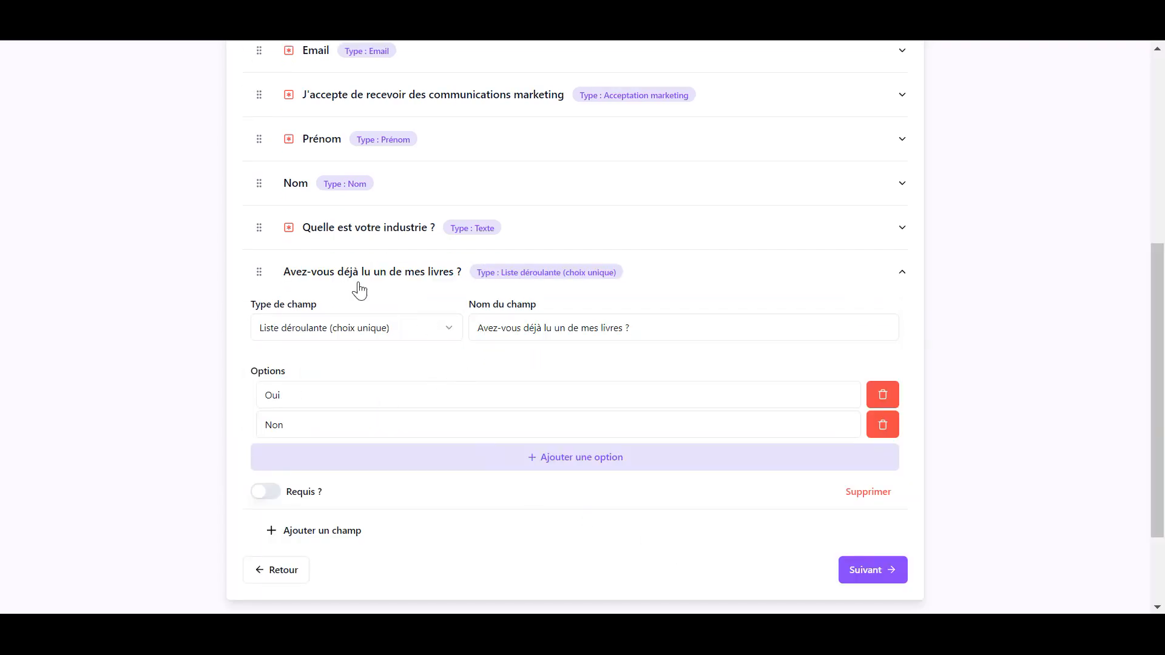
click(902, 272)
Step: Reorder the fields so Nom comes before Prénom and the marketing consent field comes last
scroll(902, 281, up, 2)
drag(257, 368, 257, 322)
drag(258, 281, 281, 470)
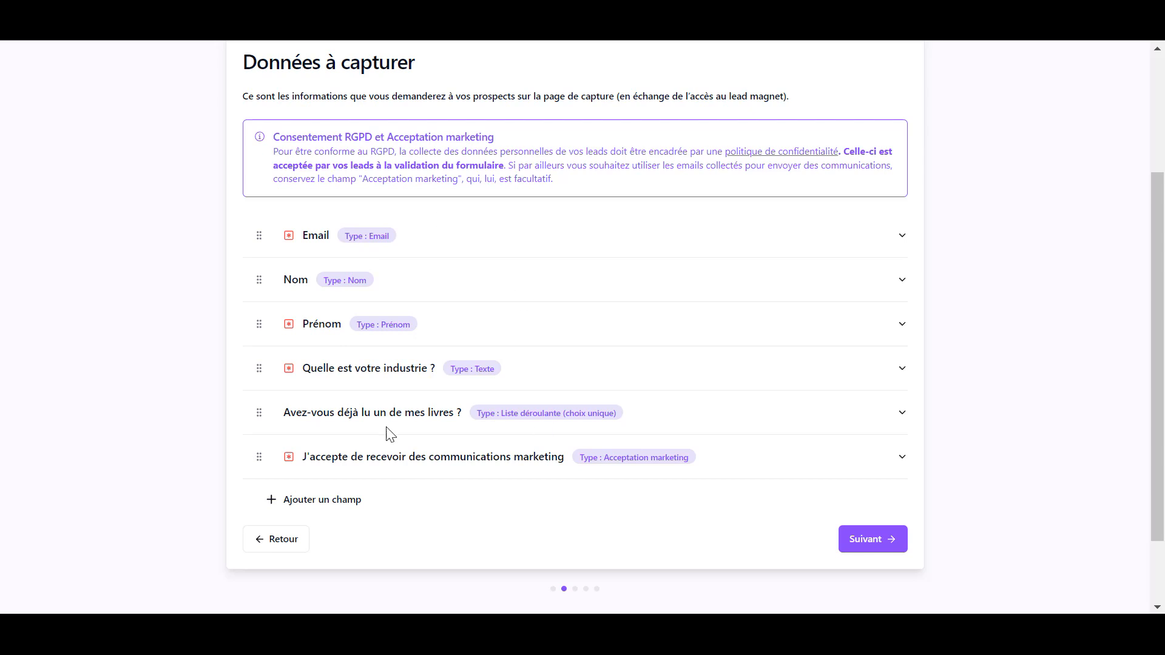
Step: Continue to the capture page and start it from an empty page
click(893, 545)
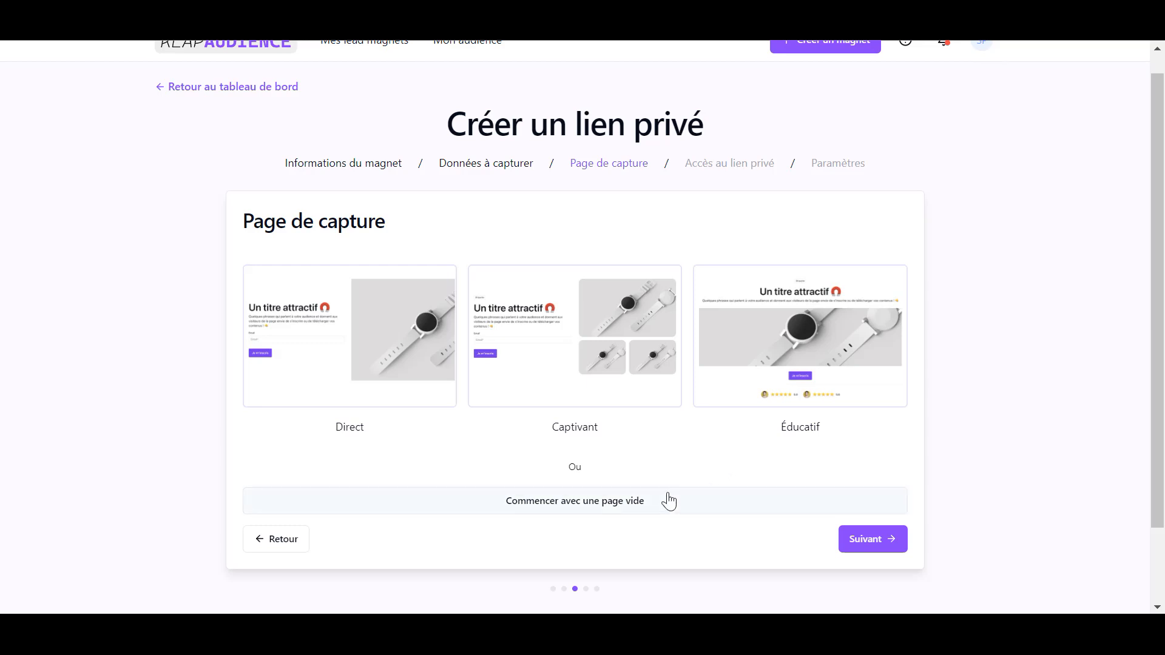
click(632, 501)
click(330, 71)
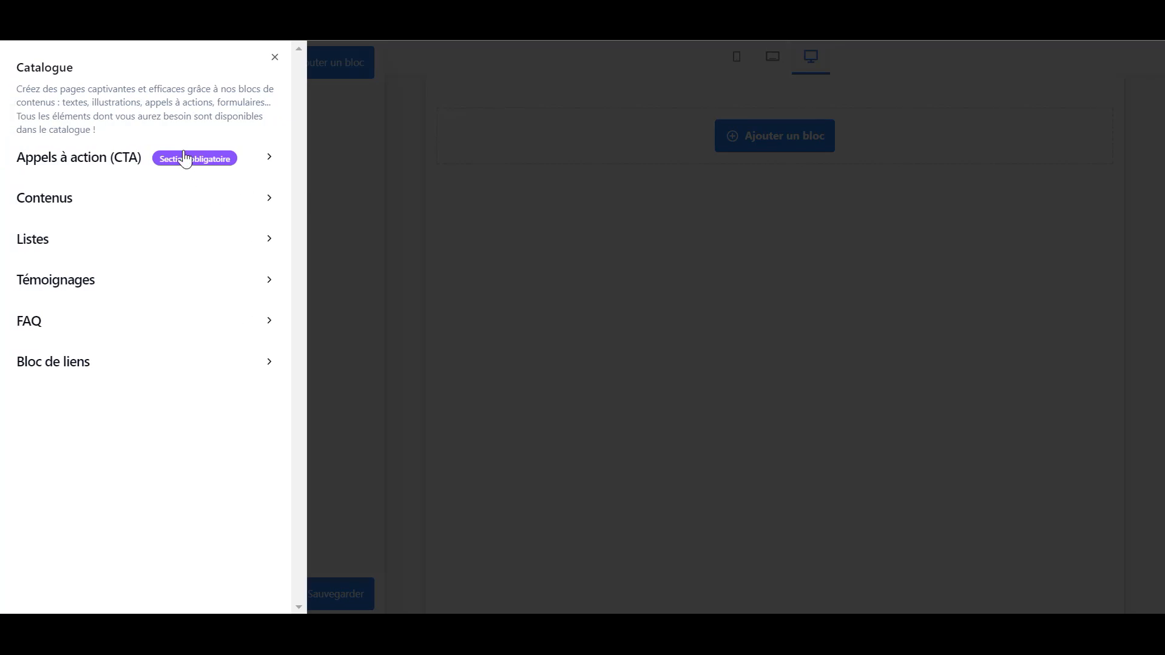
click(182, 159)
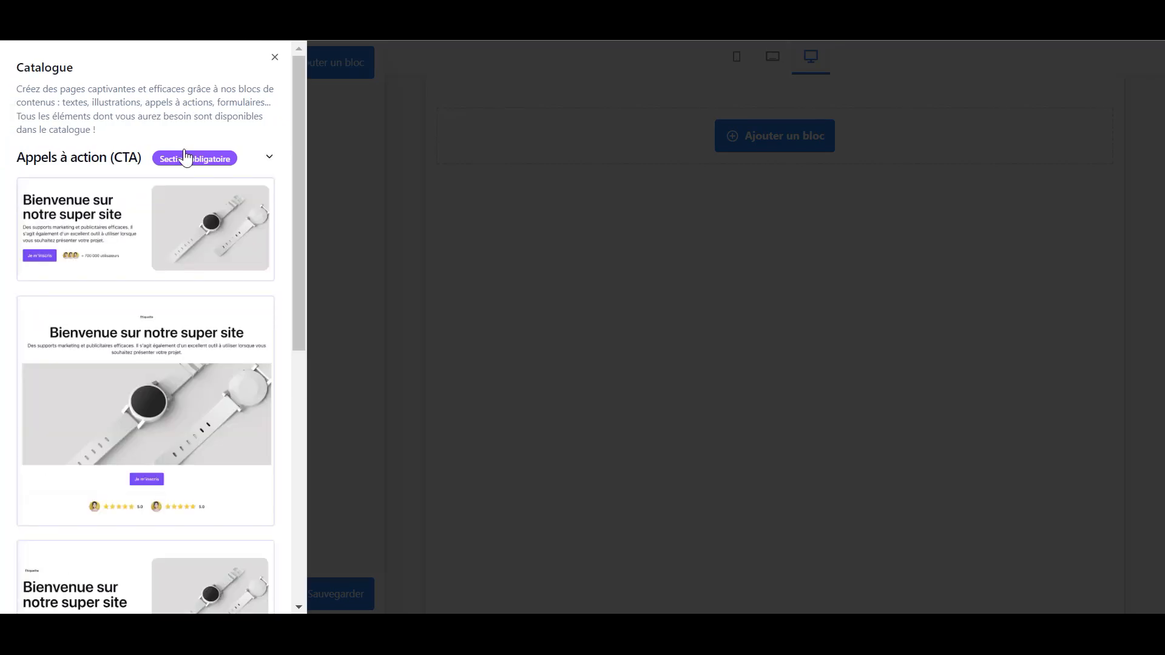
click(187, 228)
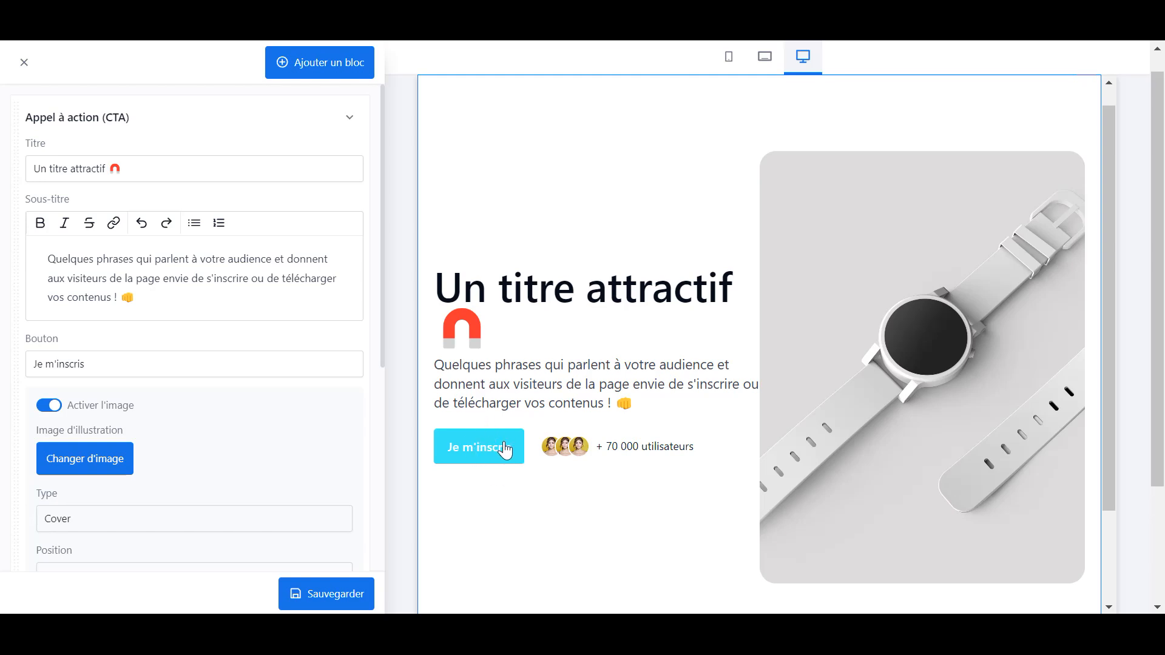
click(24, 63)
click(697, 364)
Step: Return to the magnet information and change the main colour to the darker teal #1aadb7
click(471, 170)
click(381, 169)
click(322, 456)
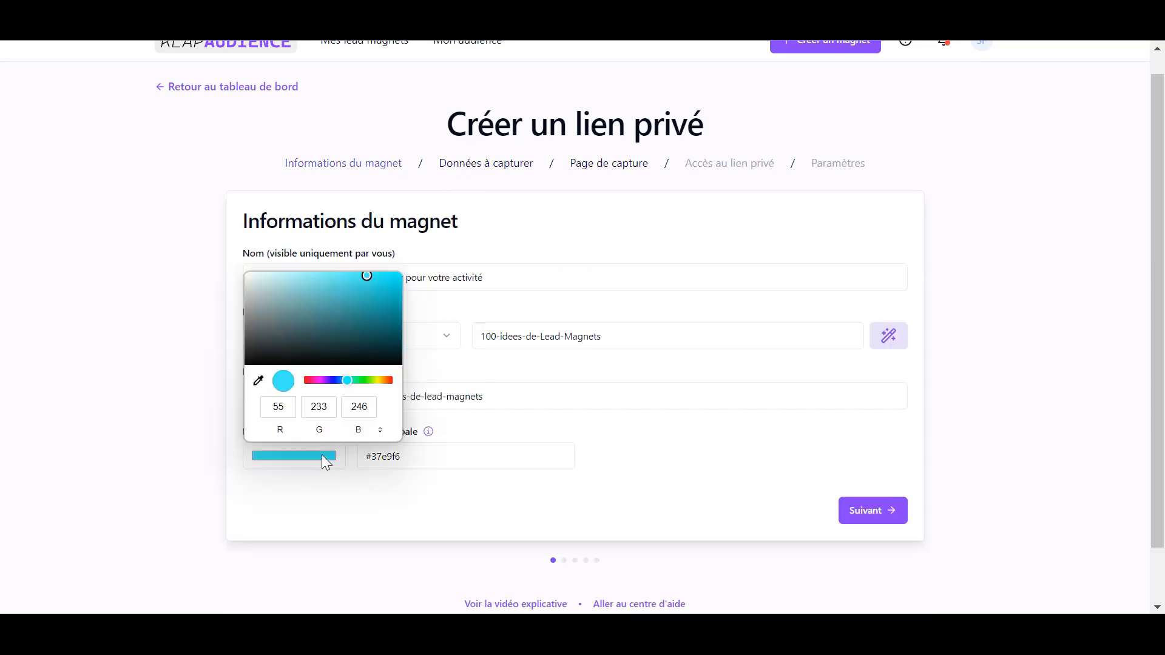
click(377, 295)
click(903, 515)
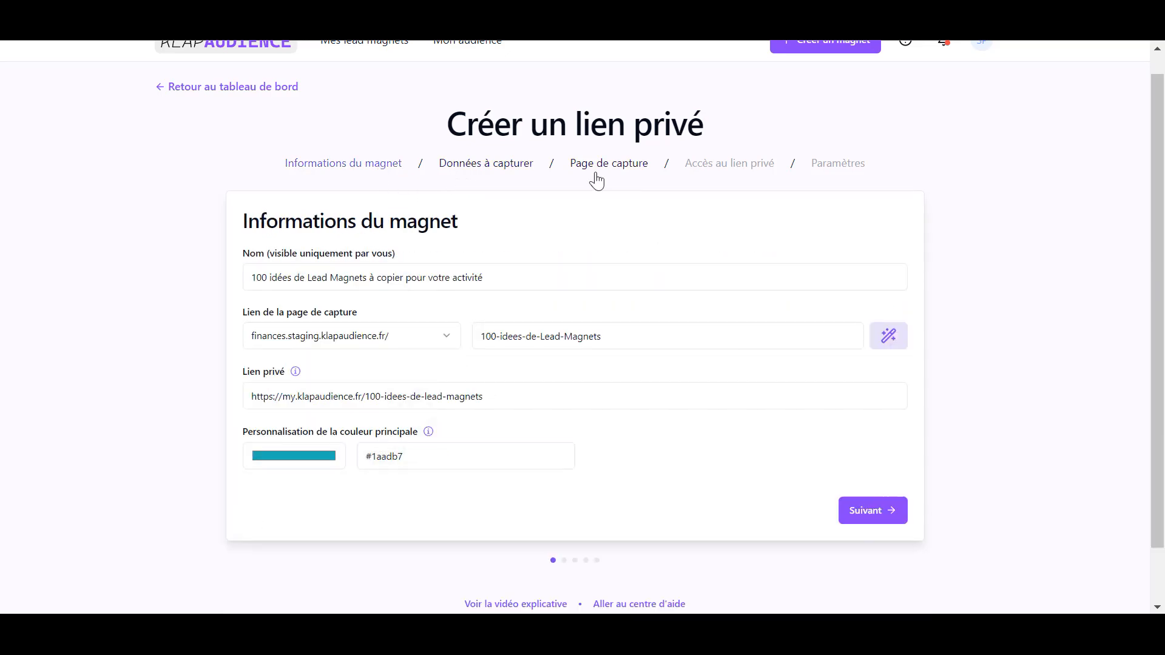
Step: Reopen the empty capture page for editing and add the first call-to-action block from the catalogue
scroll(881, 452, down, 5)
click(882, 452)
scroll(574, 320, up, 3)
click(871, 301)
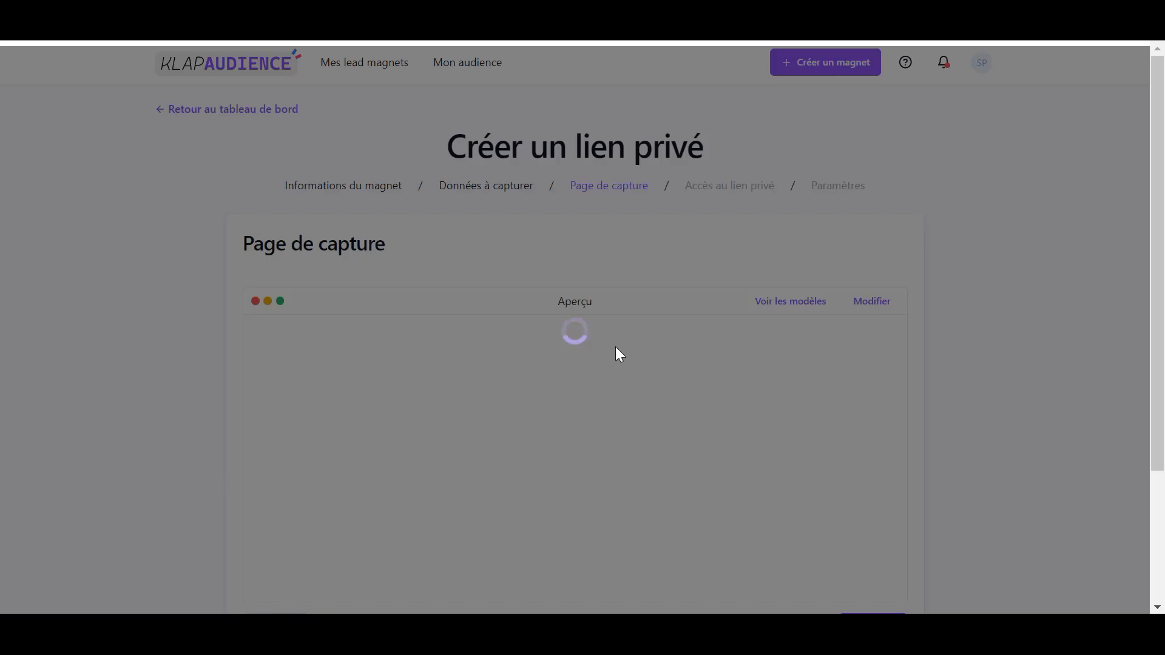
click(304, 63)
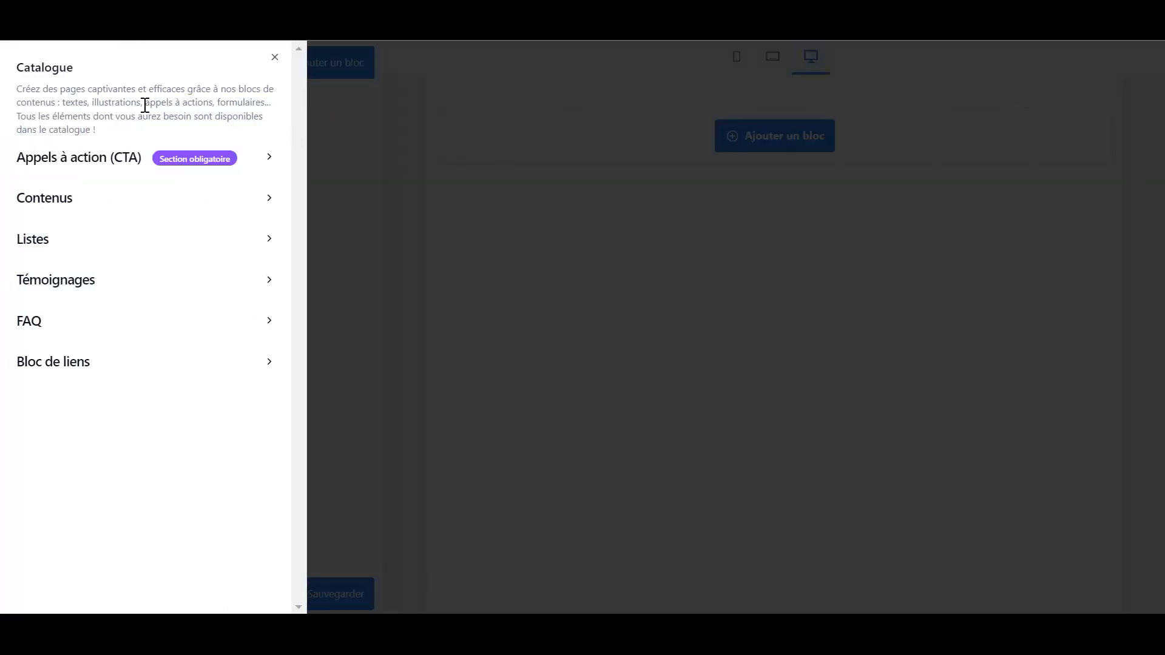
click(210, 161)
click(219, 222)
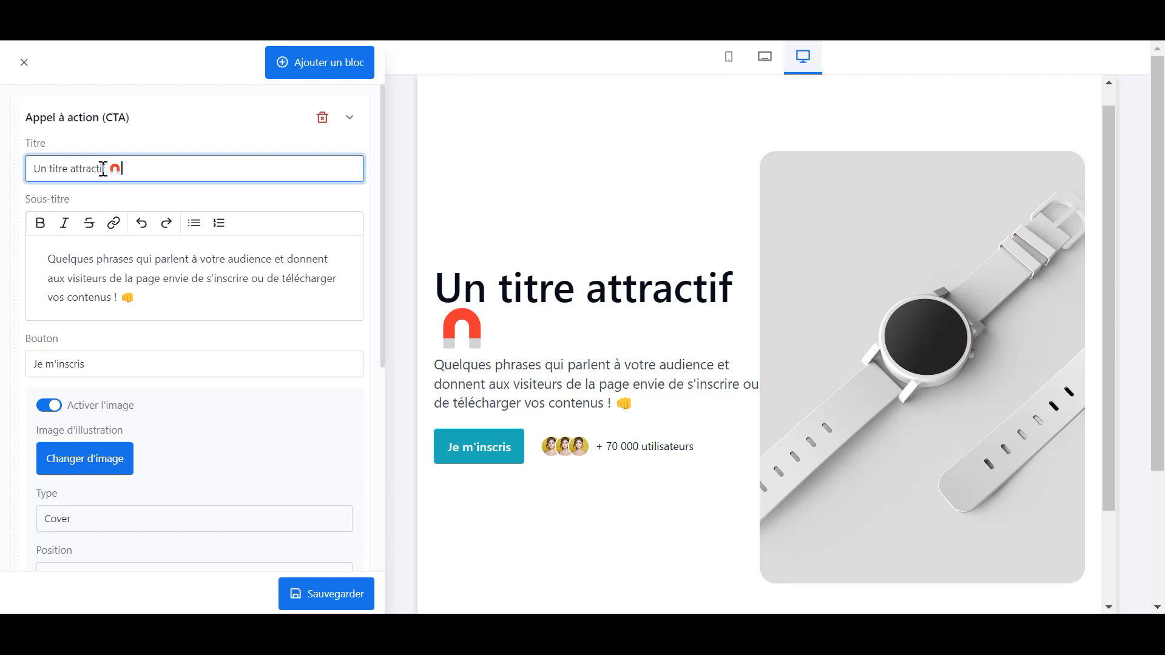
Step: Set the block's title to "100 idées de Lead Magnets" and subtitle to "Efficaces et attractifs, à copier pour votre activité 👀", and disable the reviews
triple_click(135, 166)
text(100 idées de Lead Magnets)
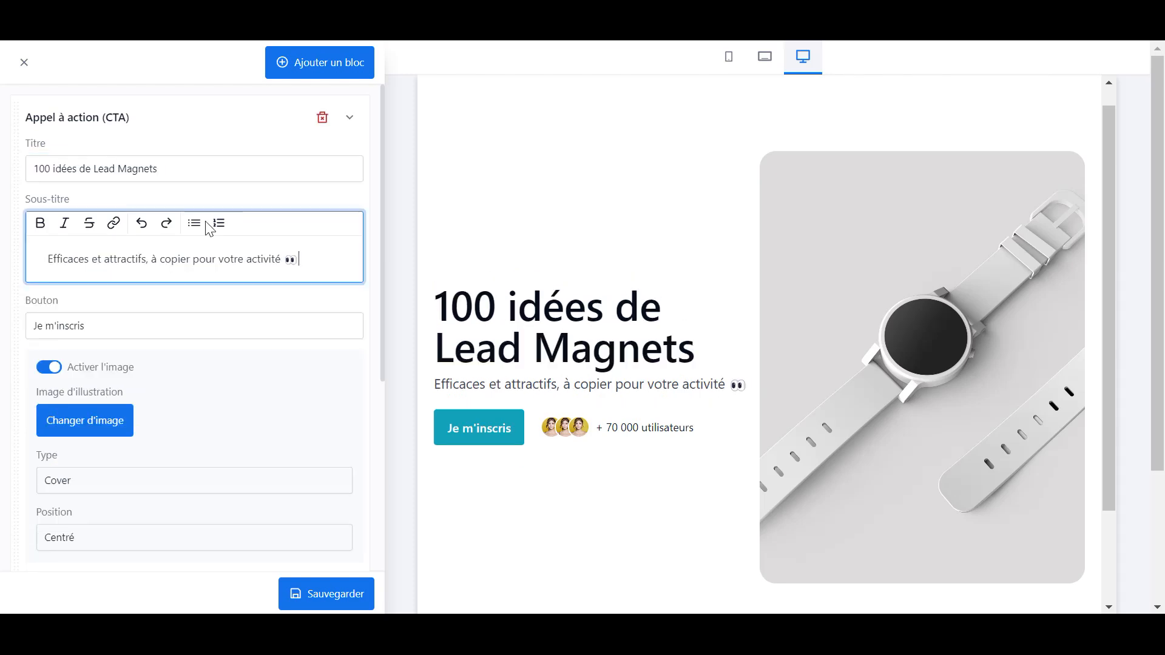
scroll(186, 395, down, 2)
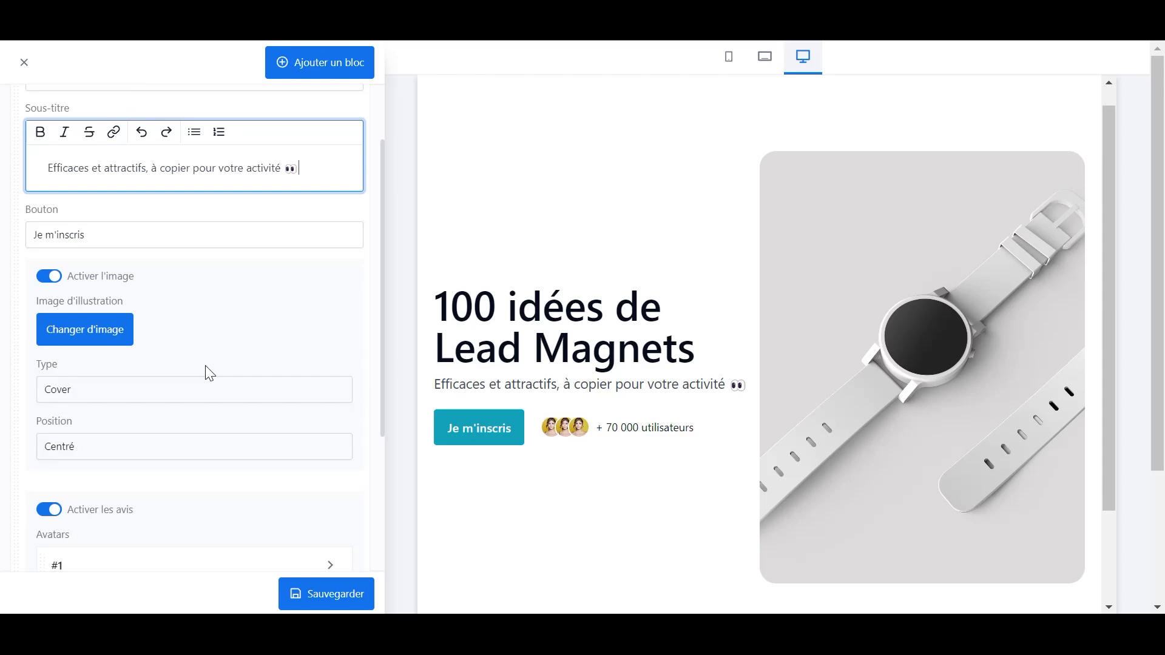
scroll(200, 381, down, 3)
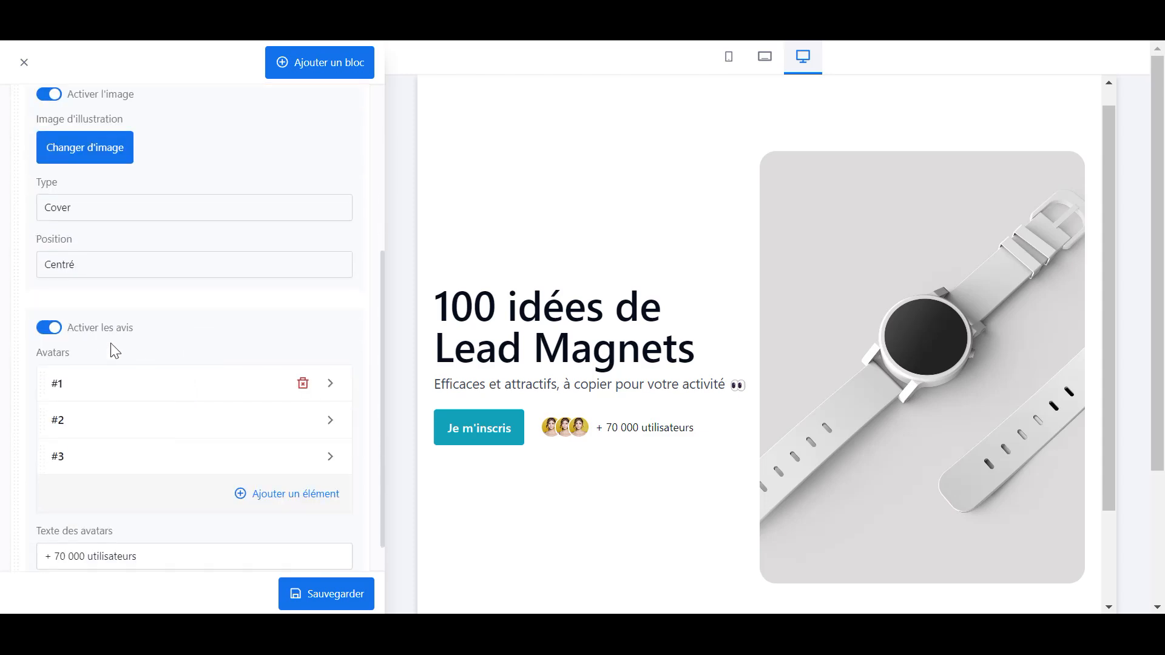
click(49, 330)
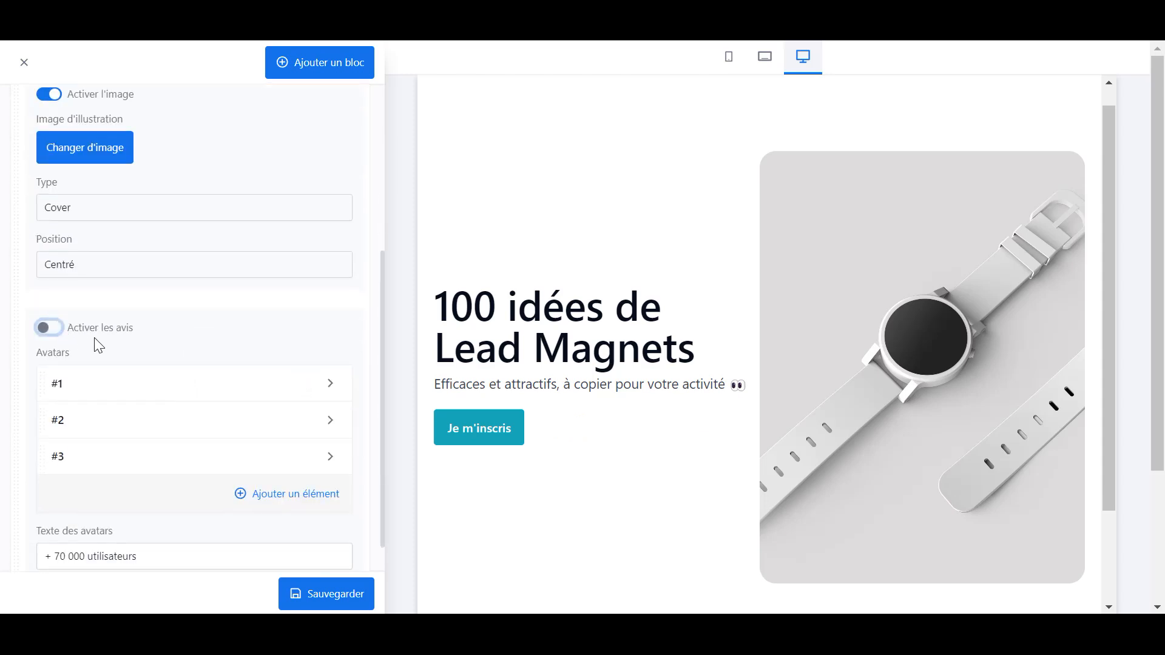
Step: Replace the block's image with the book photo in Container type, set its button text to "Je m'inscrit pour avoir accès à cette ressource !" and save
scroll(124, 344, up, 2)
click(117, 300)
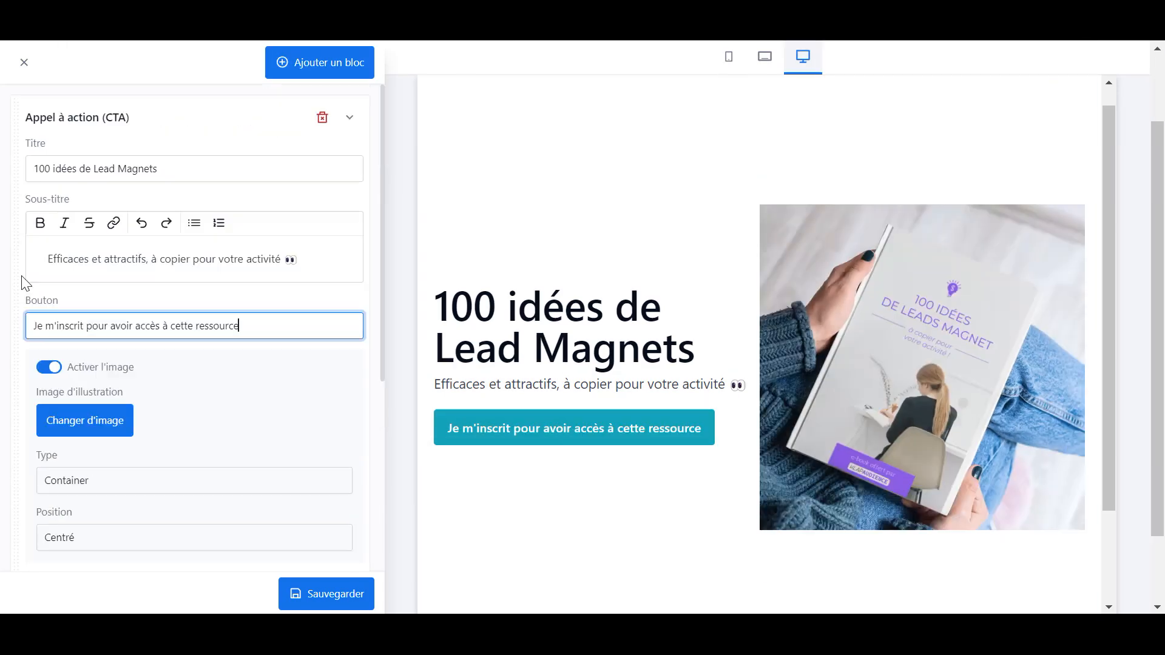
text(!)
click(335, 598)
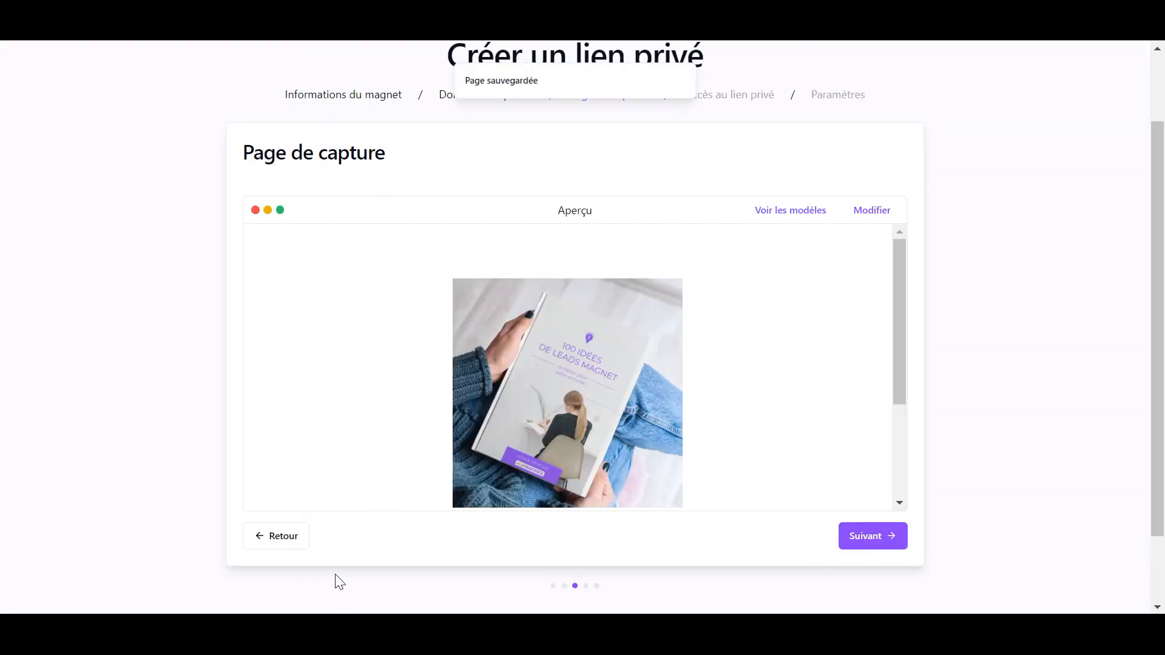
Step: Review the saved capture page preview and continue to the private link access settings
scroll(417, 311, down, 5)
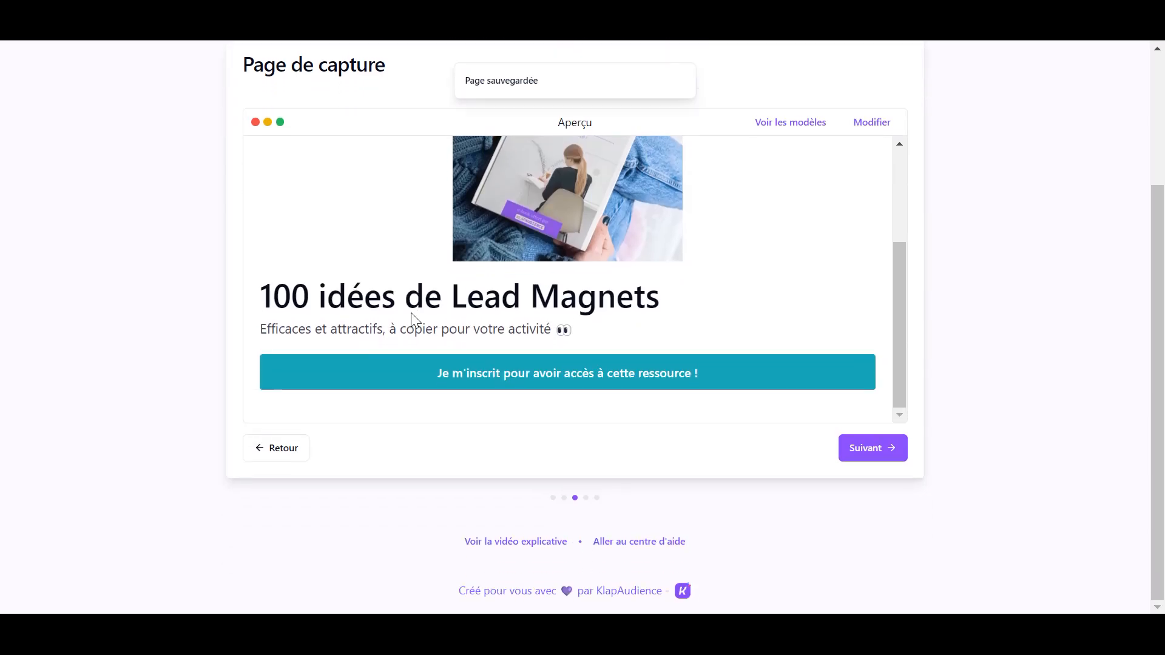
click(889, 450)
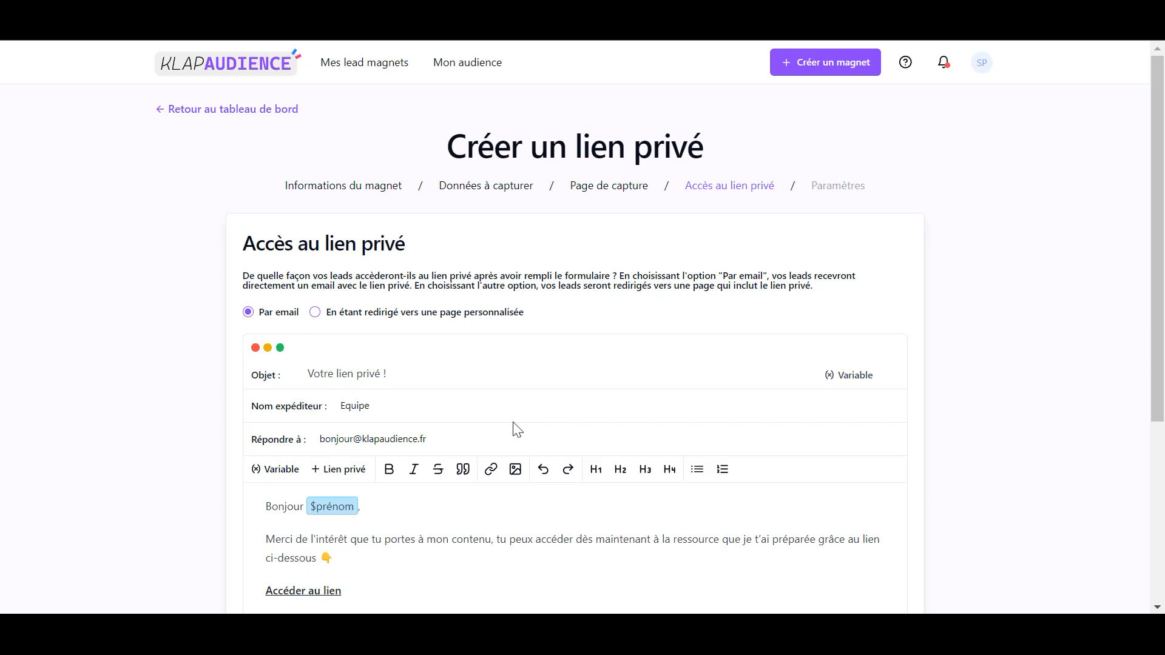
Step: Compare the custom-page redirect with email access, keep email delivery with its default message, and continue to the parameters
scroll(296, 371, down, 2)
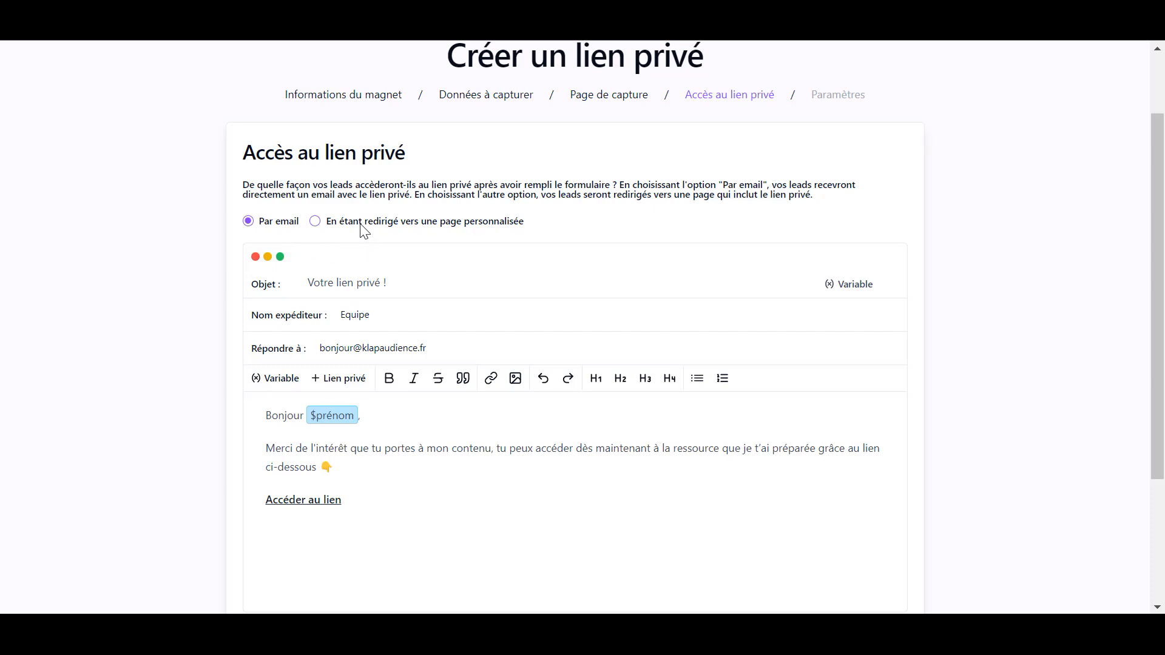
click(378, 223)
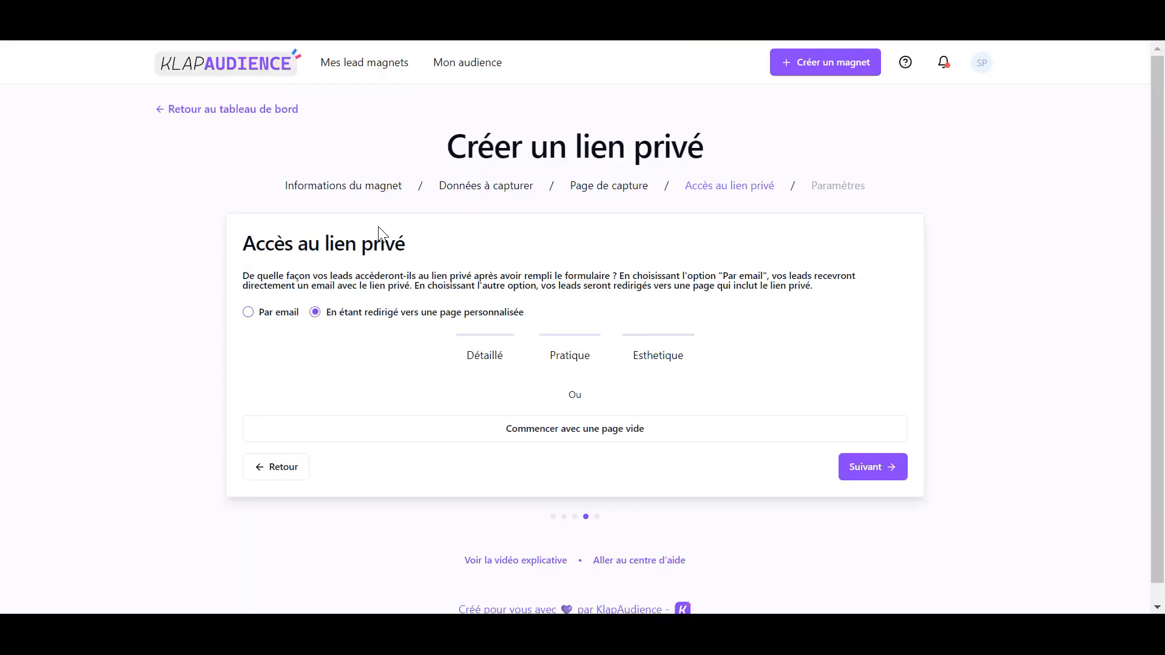
scroll(490, 286, down, 3)
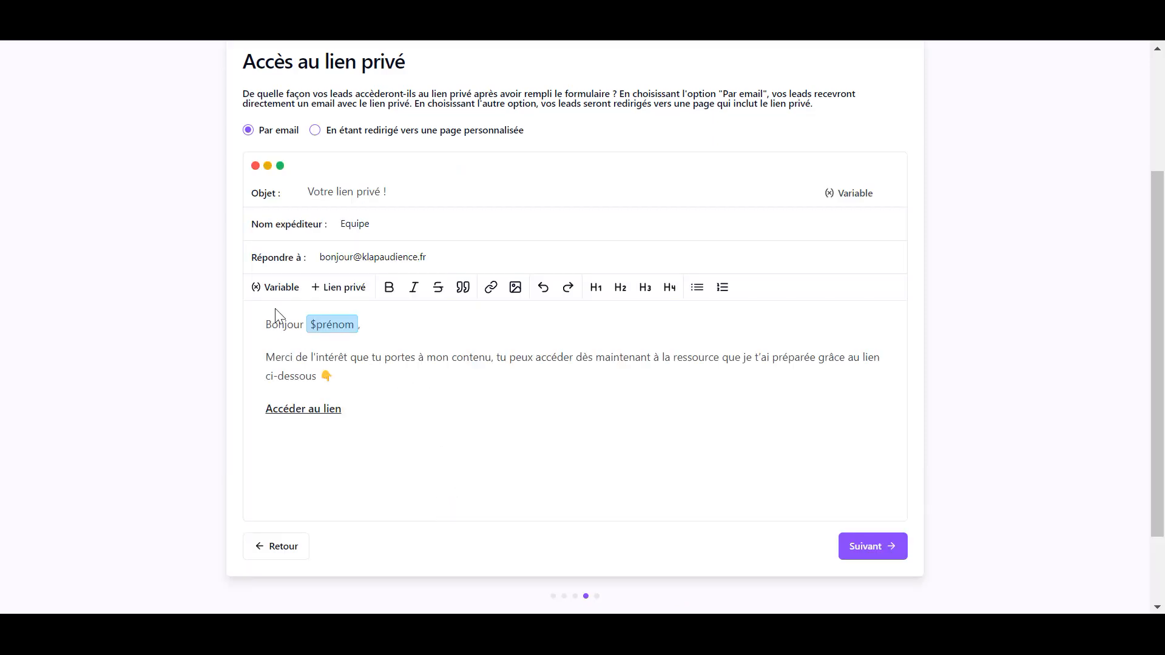
click(278, 289)
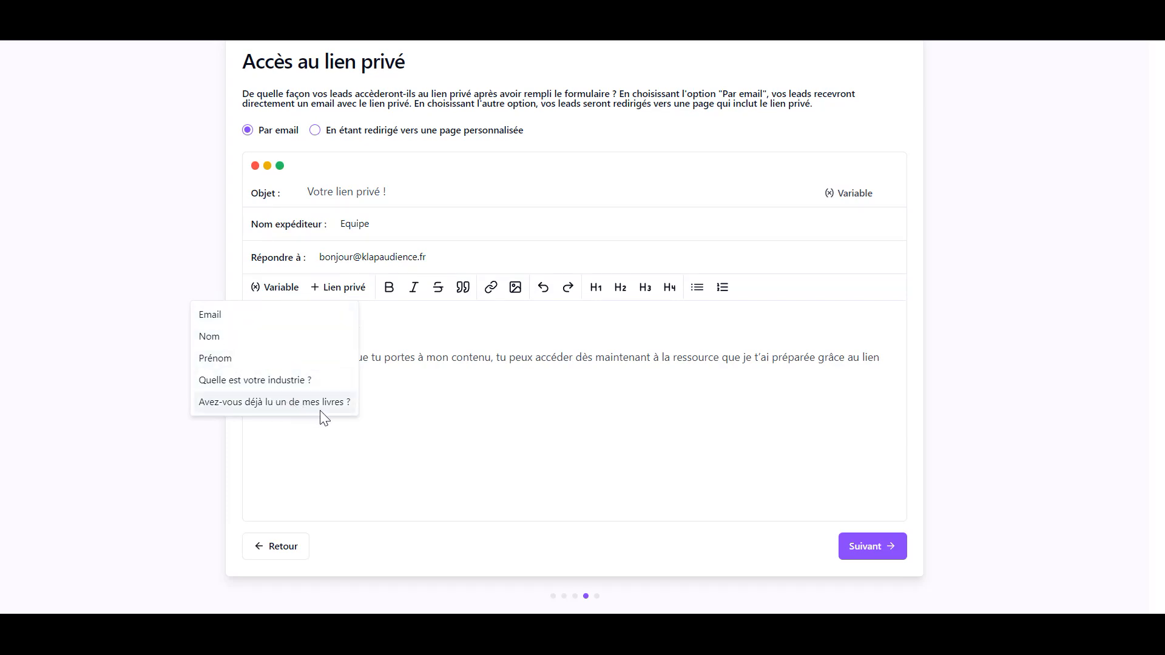
click(887, 539)
click(869, 553)
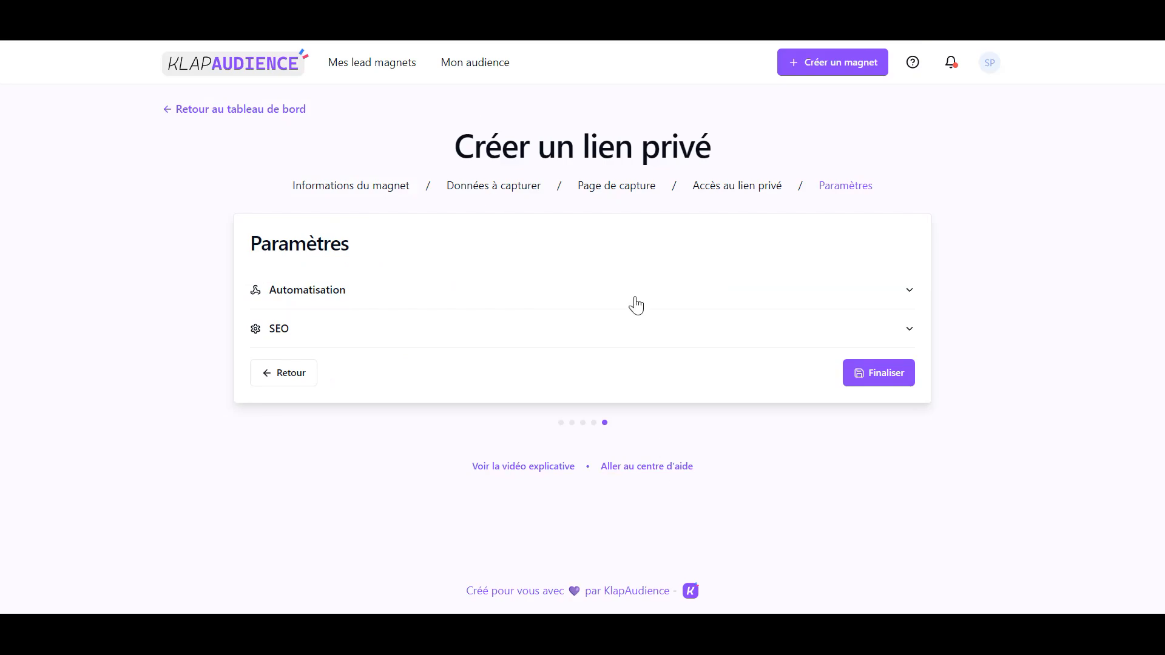
Step: Set the SEO title to "100 idées de Lead Magnets à votre portée !" and enter a description starting "Découvrez 100 idées de lead magnets efficaces"
click(317, 292)
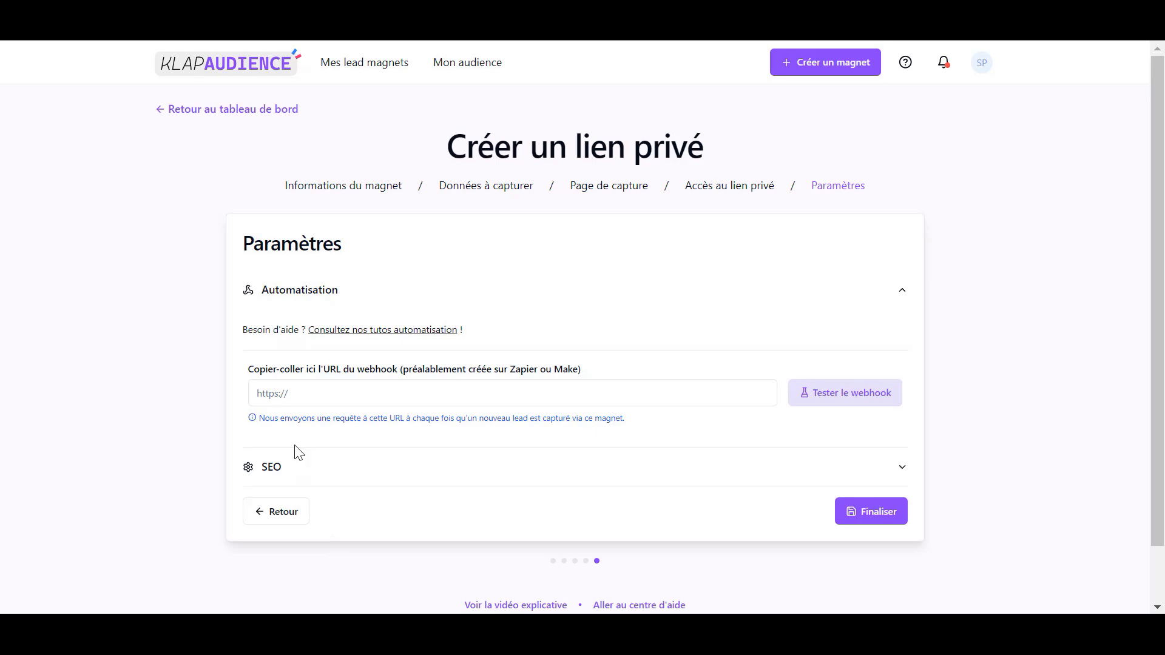
click(271, 467)
scroll(577, 450, down, 3)
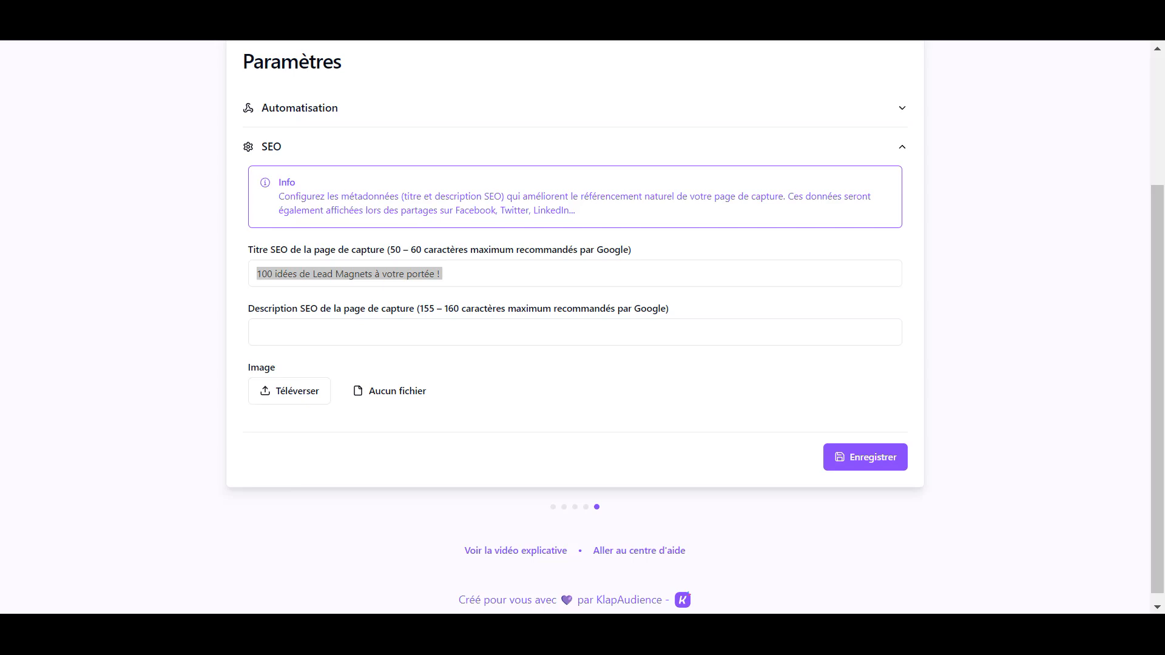
click(837, 332)
text(Inspirez-vous de ces exemples créatifs pour booster votre stratégie marketing et générer plus de leads qualifiés. Inscrivez vous pour y accéder dès maintenant)
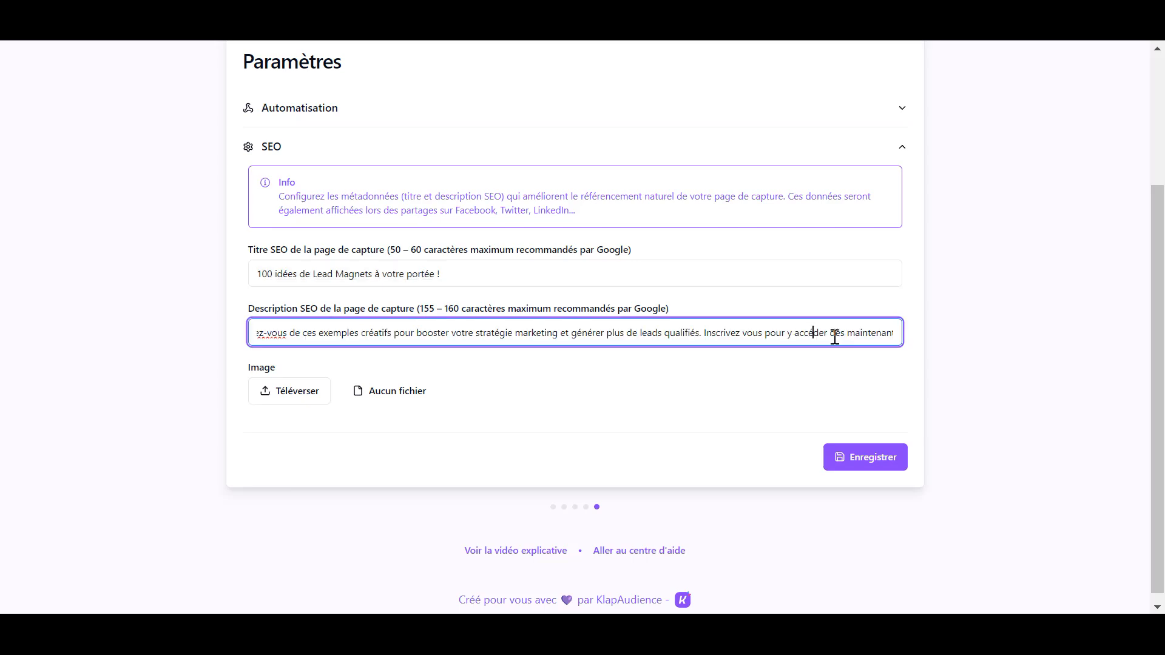
Step: Upload Untitled-design-(1)-1024.jpg as the SEO image, save the lead magnet and dismiss the sharing dialog
click(326, 393)
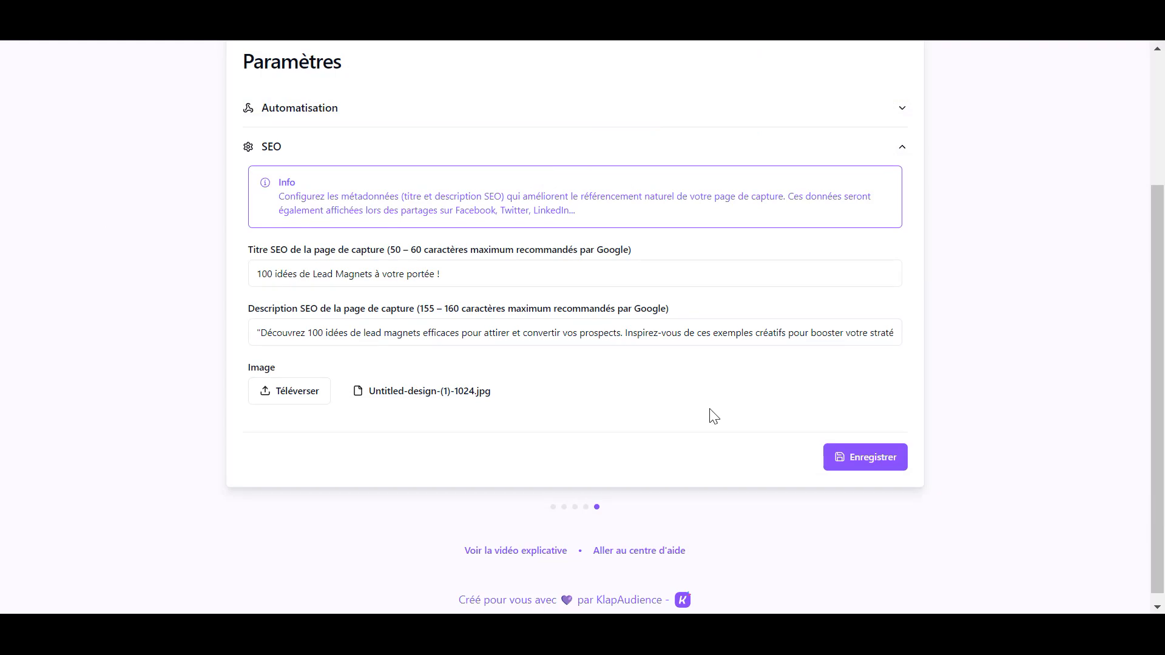
click(889, 453)
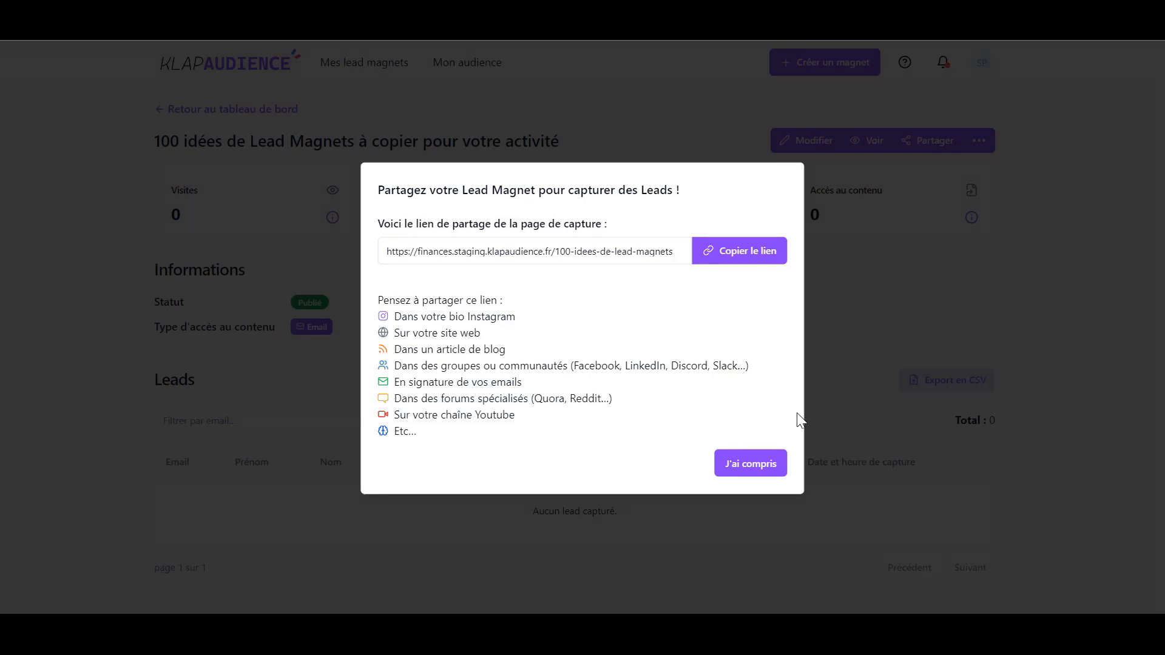
click(750, 464)
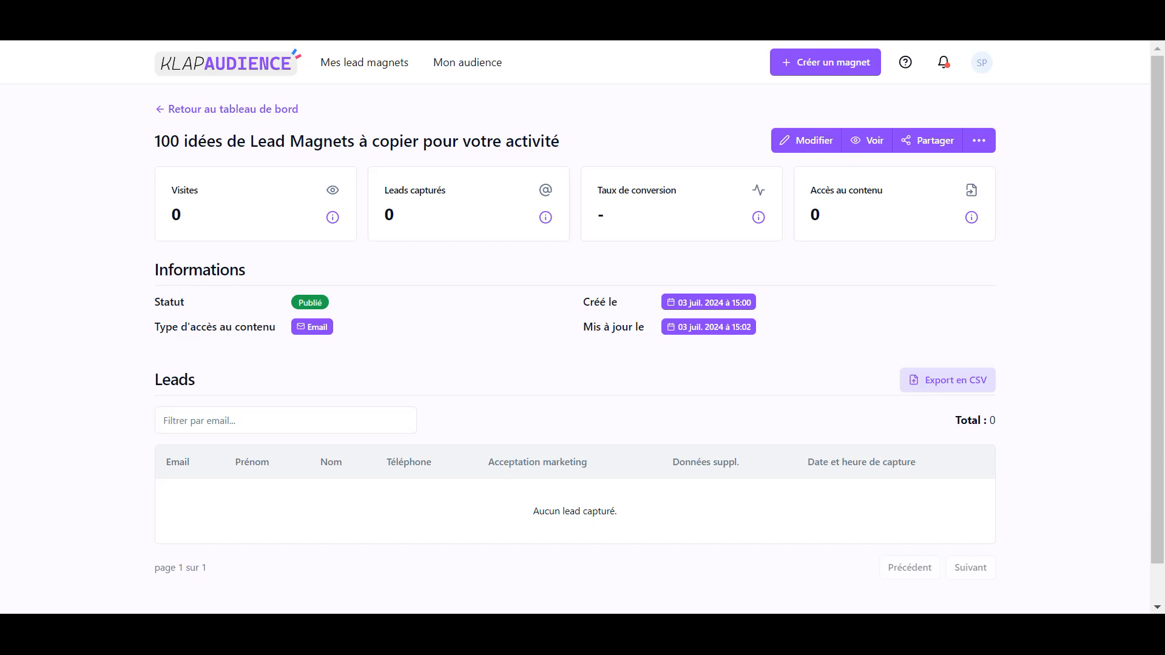
Step: Examine the lead magnet's archive, delete, view and share options, and return to the dashboard
click(984, 140)
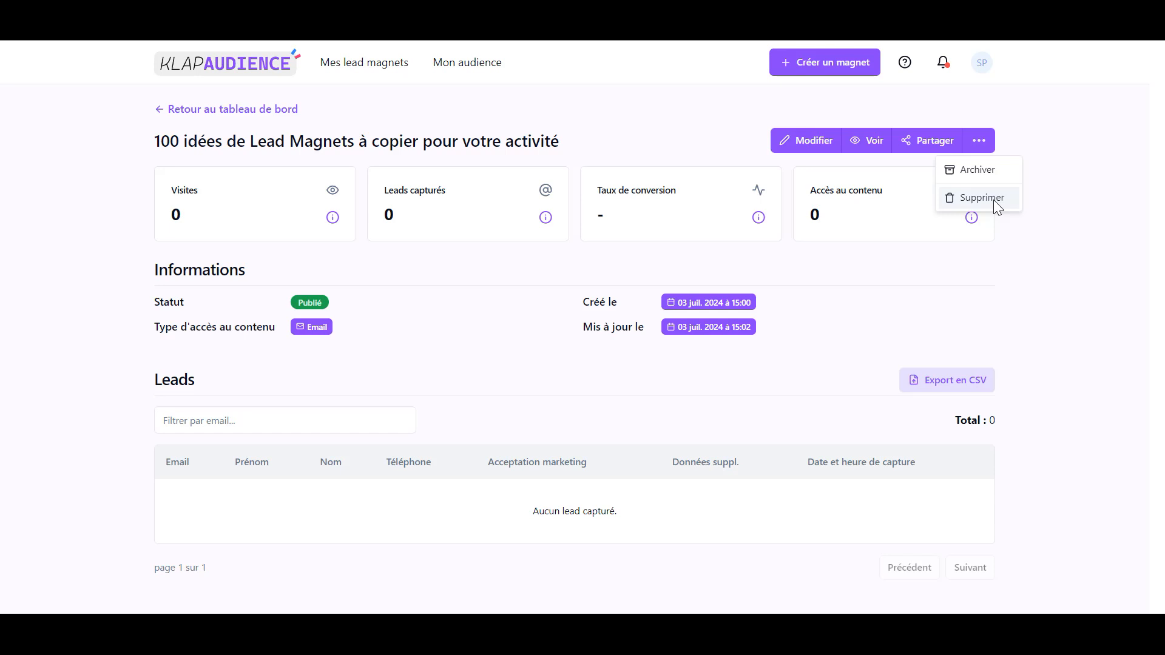
click(991, 312)
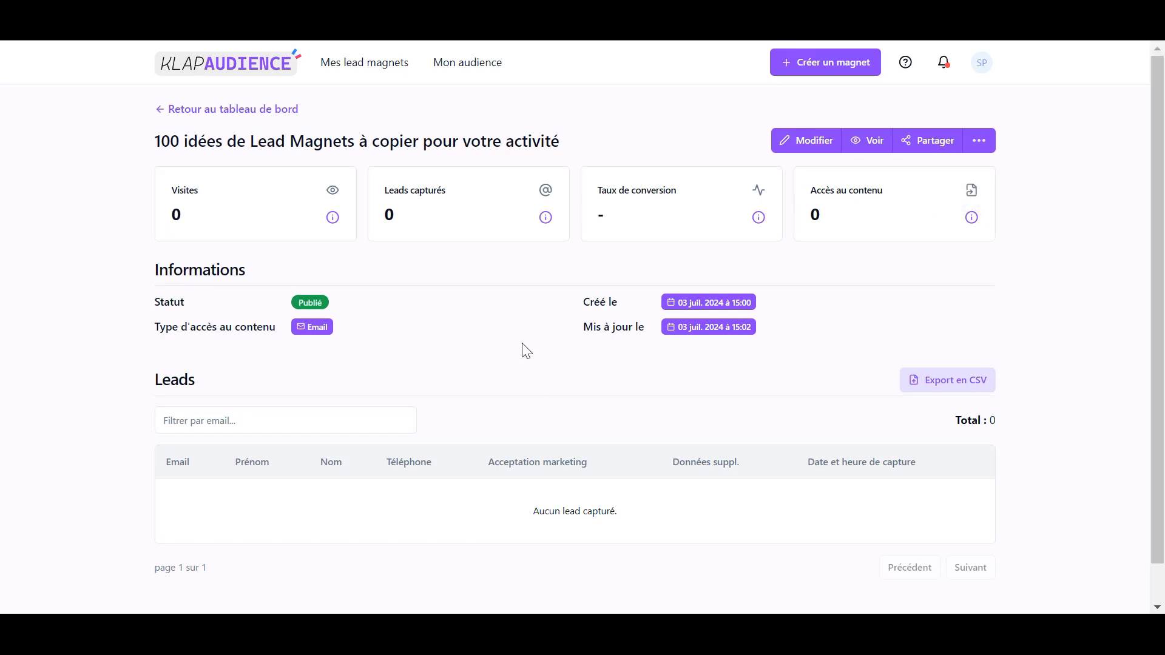
click(980, 140)
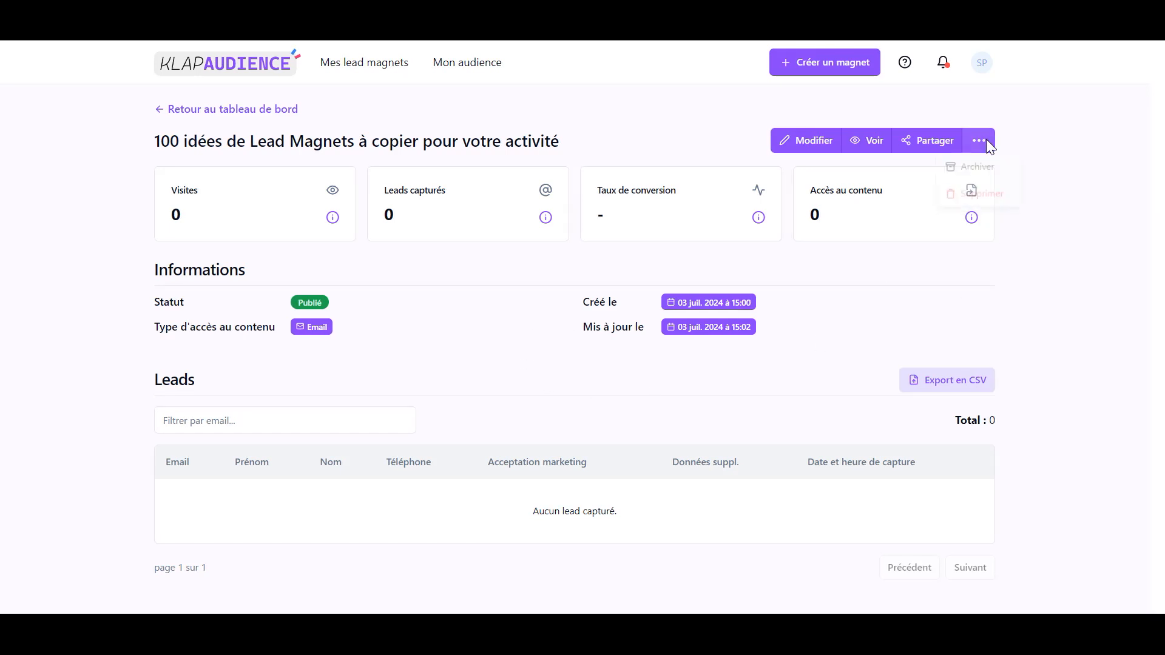
click(992, 344)
click(865, 141)
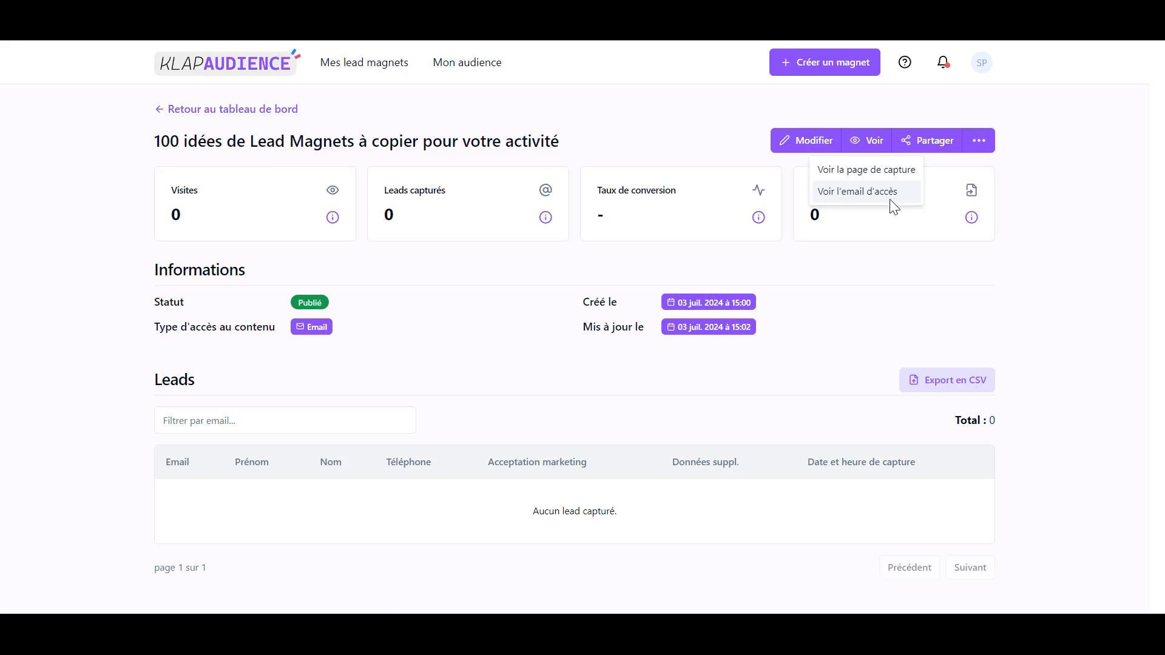
click(867, 305)
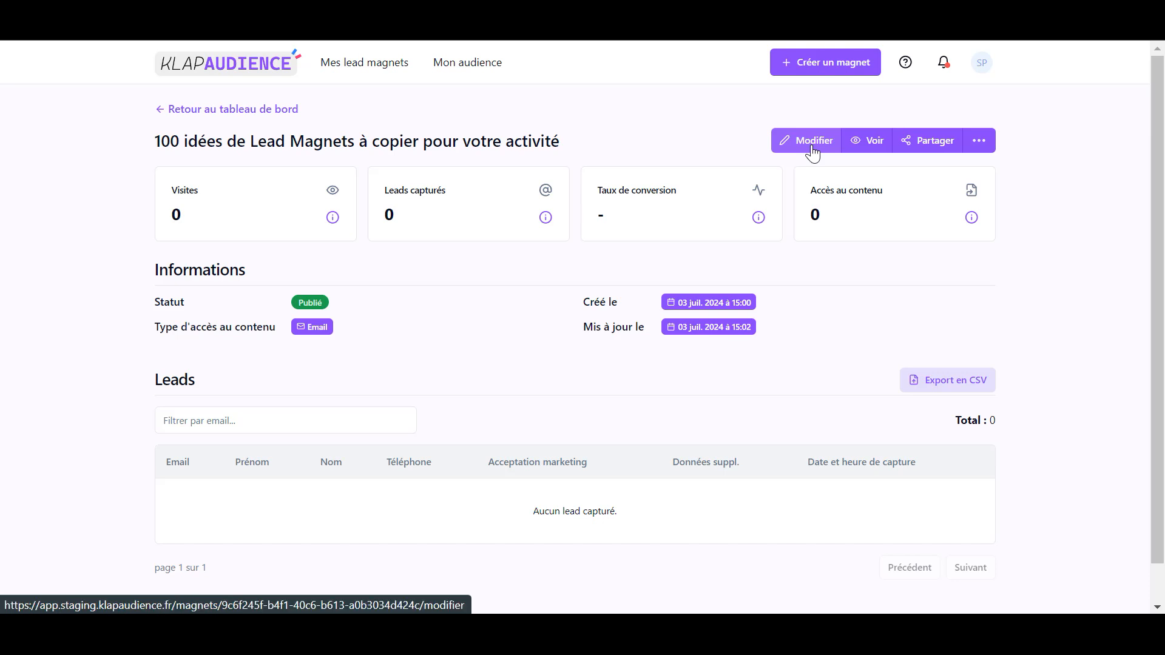
click(943, 152)
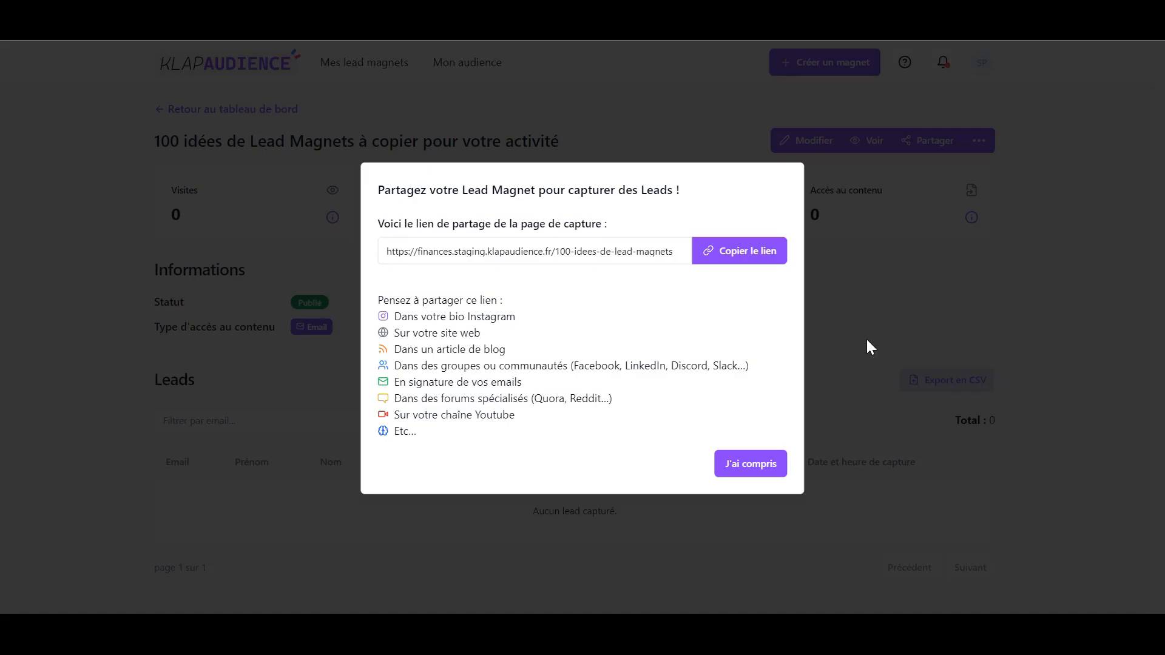
click(775, 464)
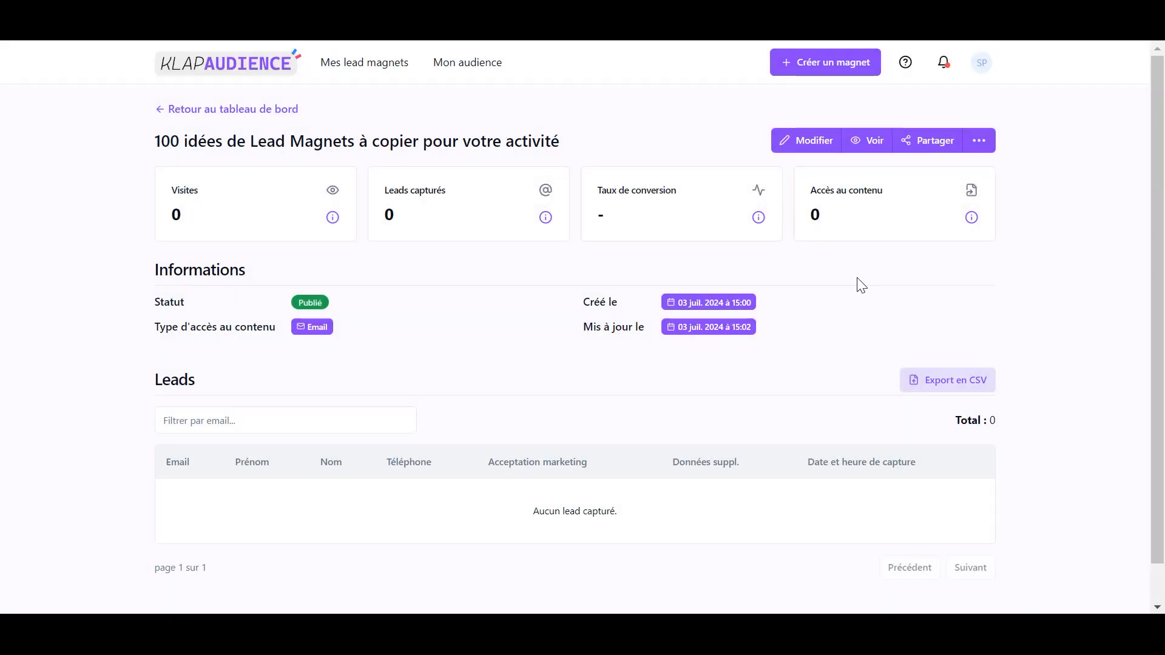
click(241, 112)
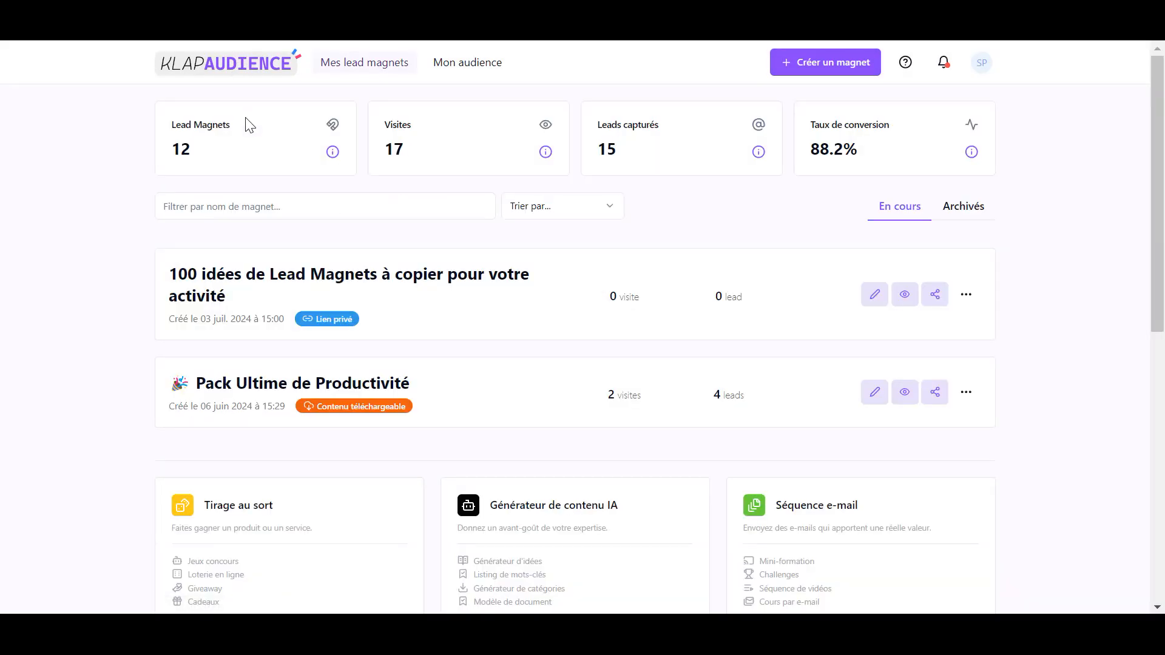